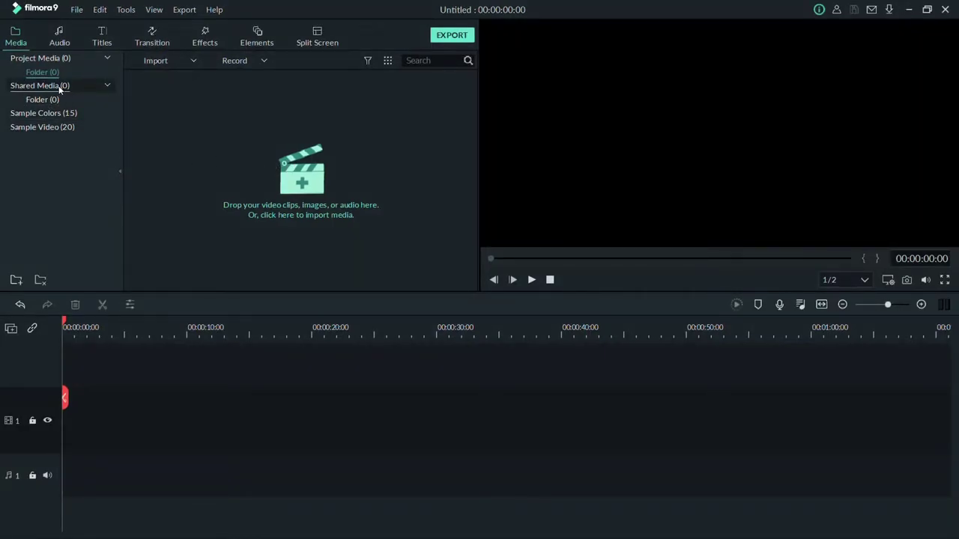
Open the Sample Video category and browse its travel, food and countdown clips.
click(54, 126)
mouse_move(183, 133)
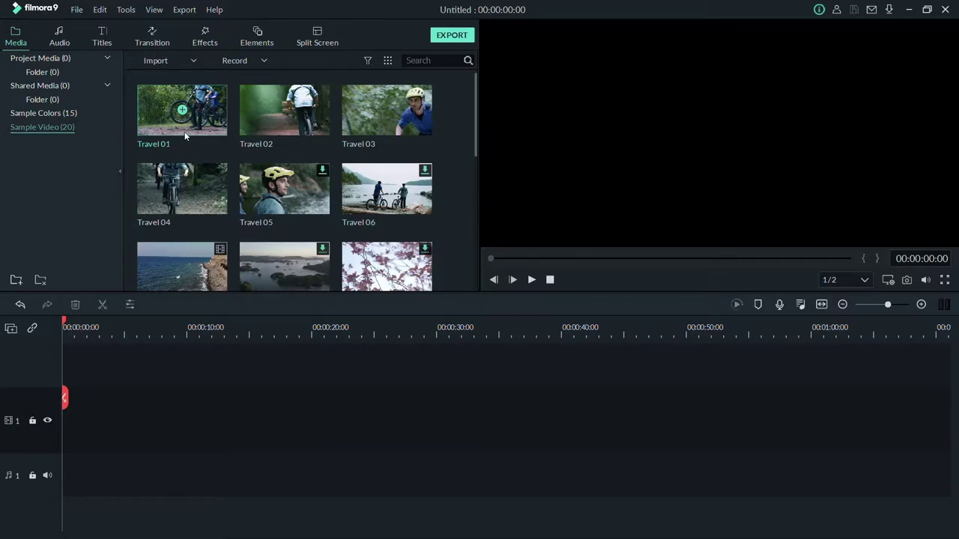
mouse_move(320, 188)
scroll(316, 192, down, 3)
scroll(276, 191, up, 3)
scroll(261, 237, down, 3)
Add the Battle Title template to video track 1, zoom to fit, and select its FILMORA text.
mouse_move(283, 128)
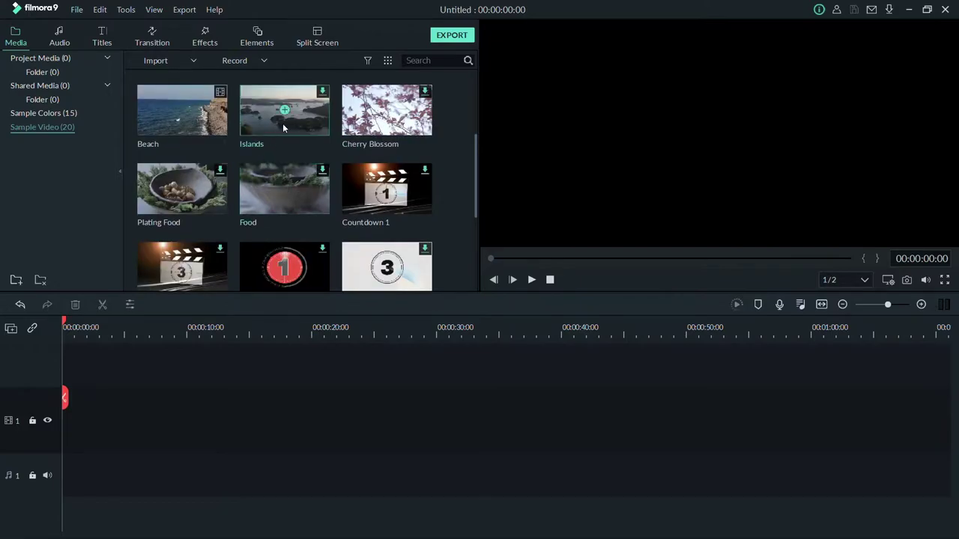
click(103, 39)
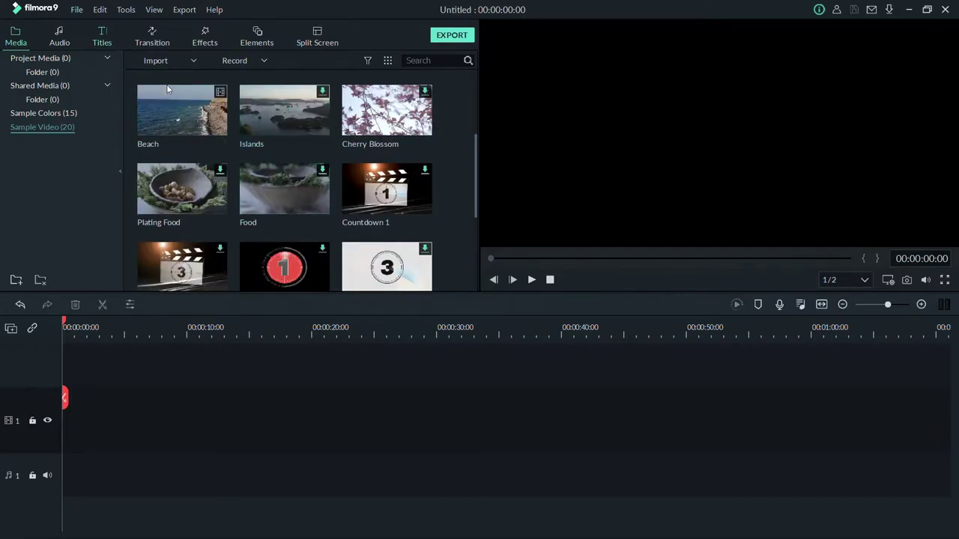
mouse_move(193, 189)
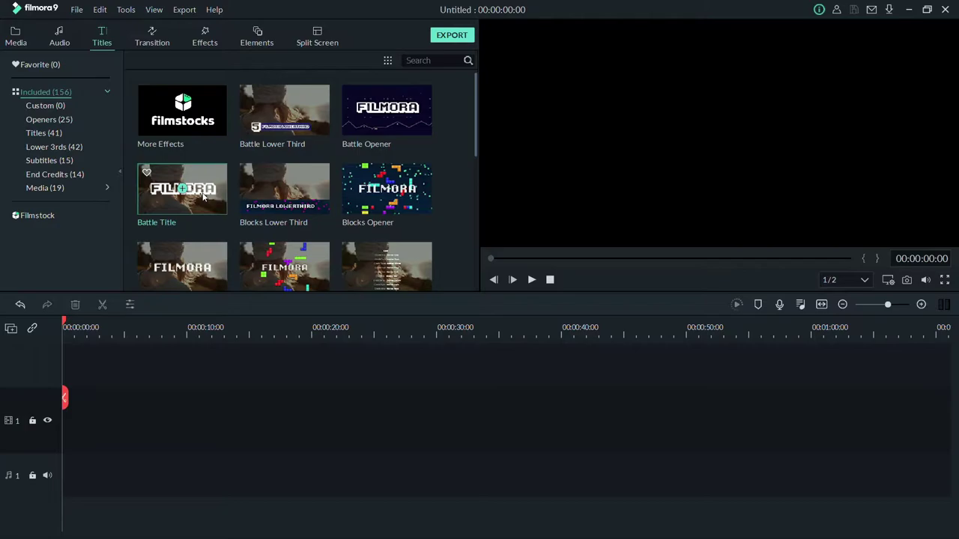
drag(214, 180, 71, 429)
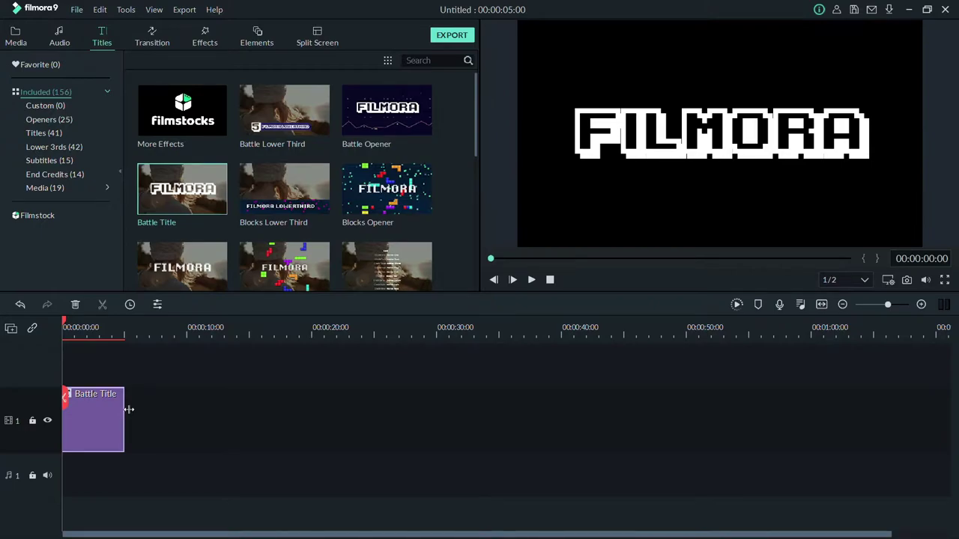
mouse_move(365, 209)
click(821, 304)
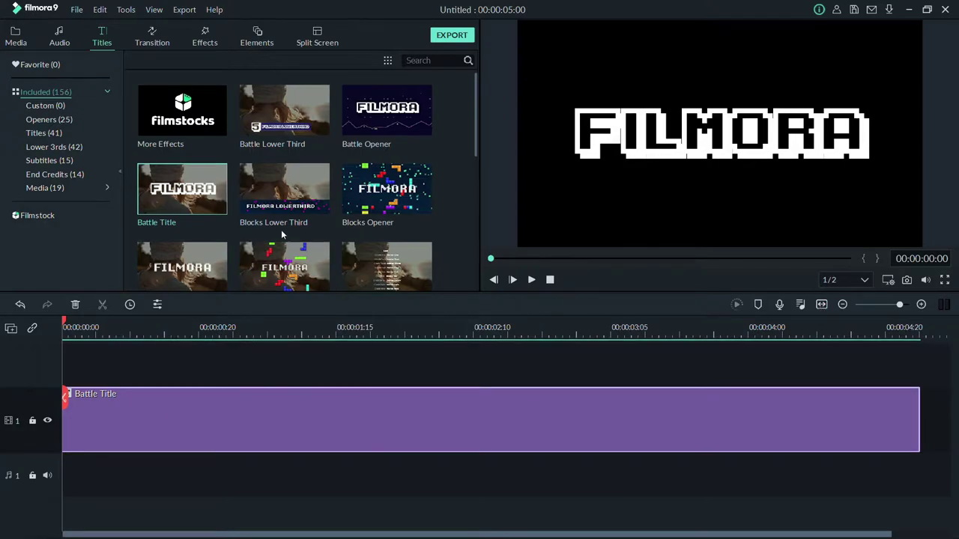
click(866, 149)
Replace the title's FILMORA text with 'So shaky'.
double_click(865, 148)
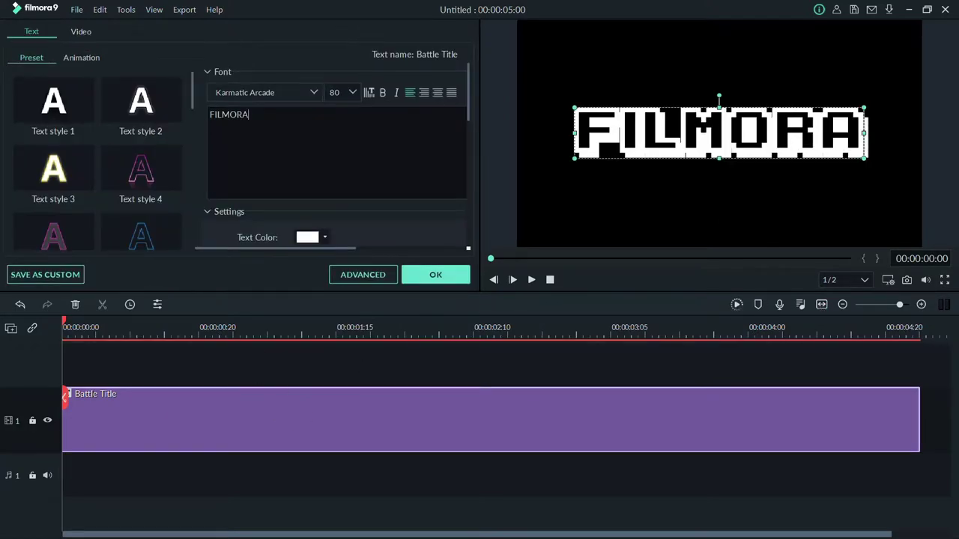
key(BackSpace)
key(BackSpace)
key(BackSpace)
key(BackSpace)
key(BackSpace)
key(BackSpace)
key(BackSpace)
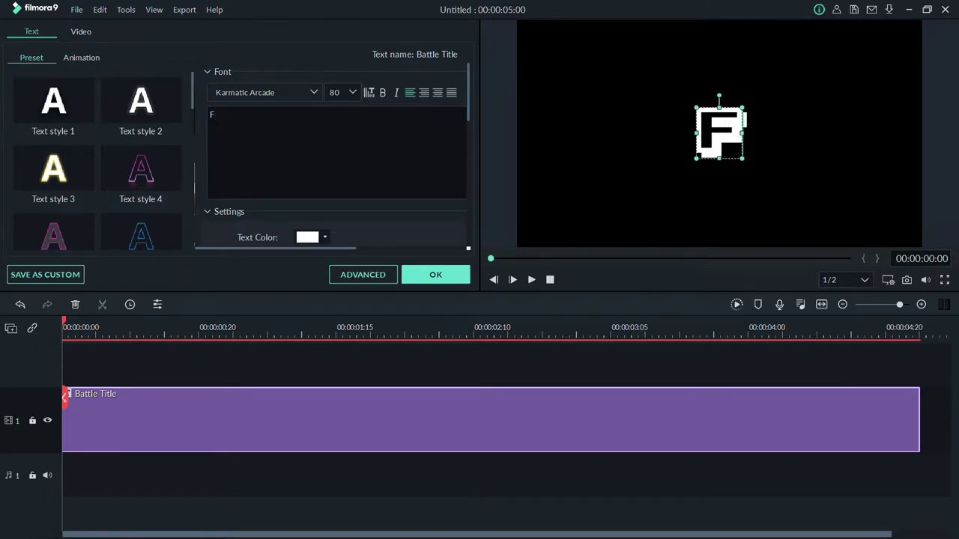
text(S)
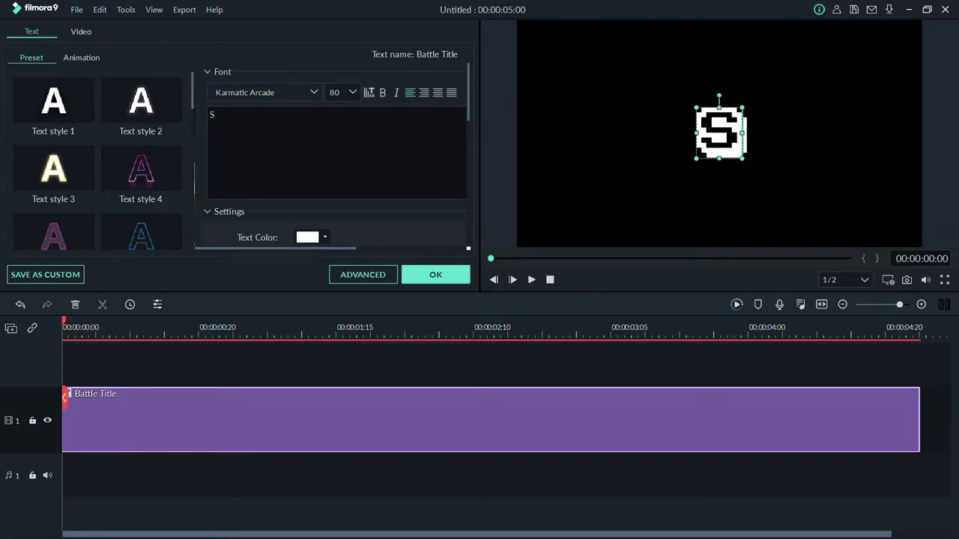
text(o sha)
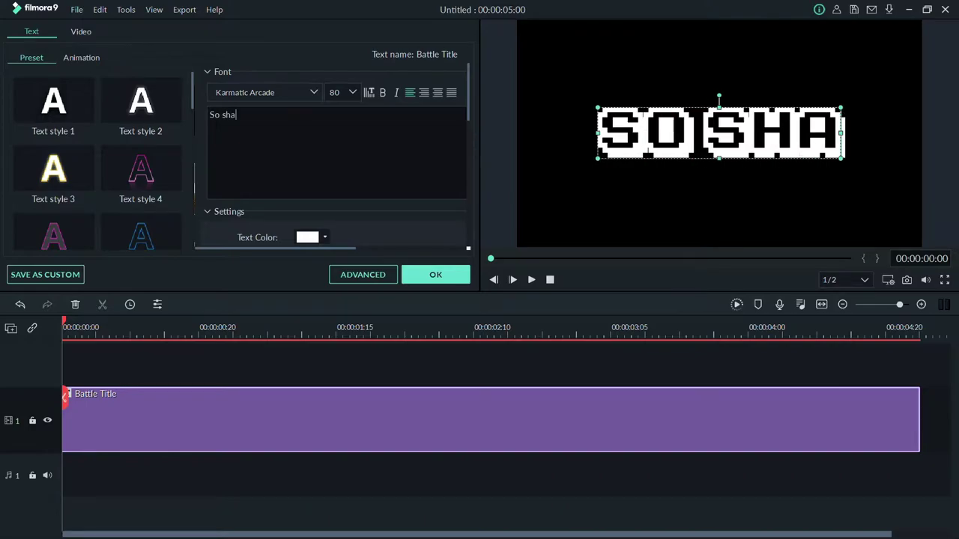
text(ky)
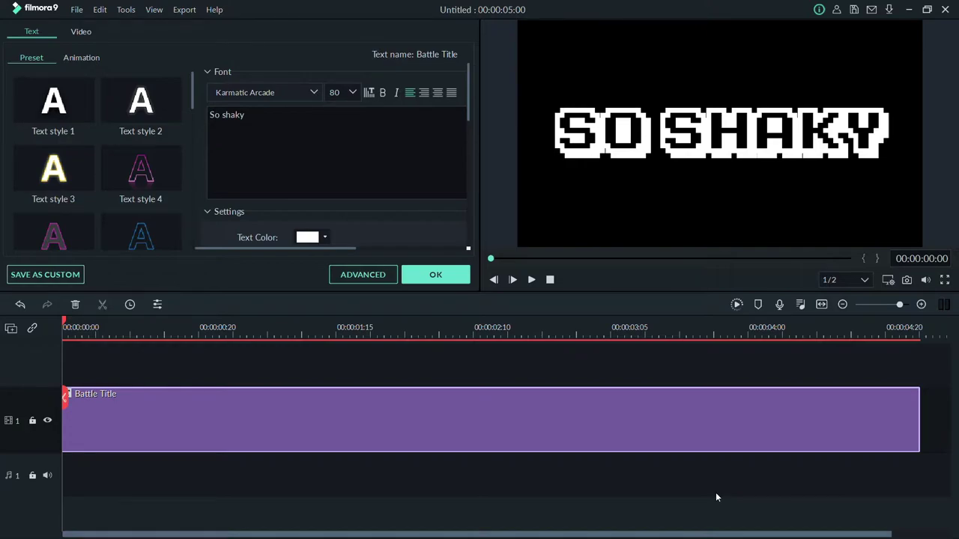
Render and play back the title preview, scrubbing through its animation.
click(549, 279)
click(734, 304)
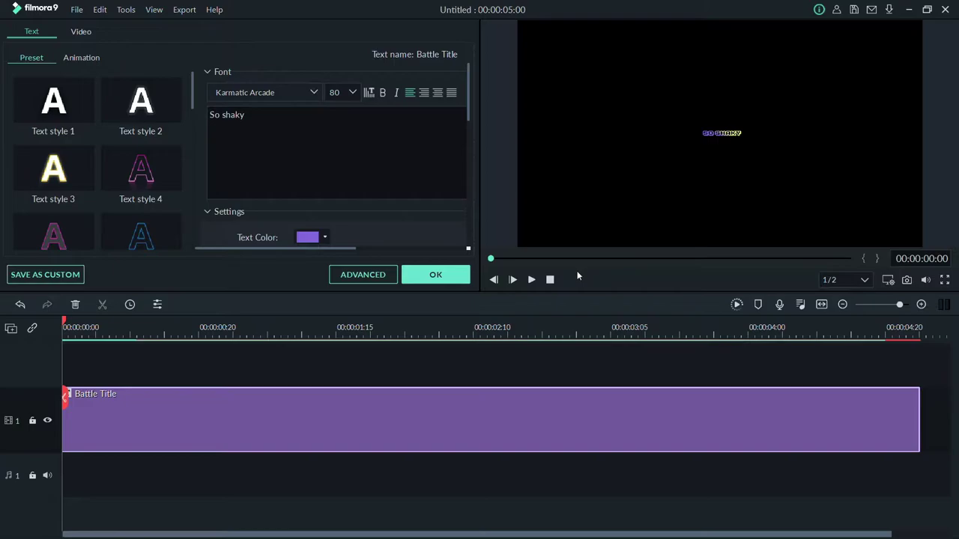
click(532, 281)
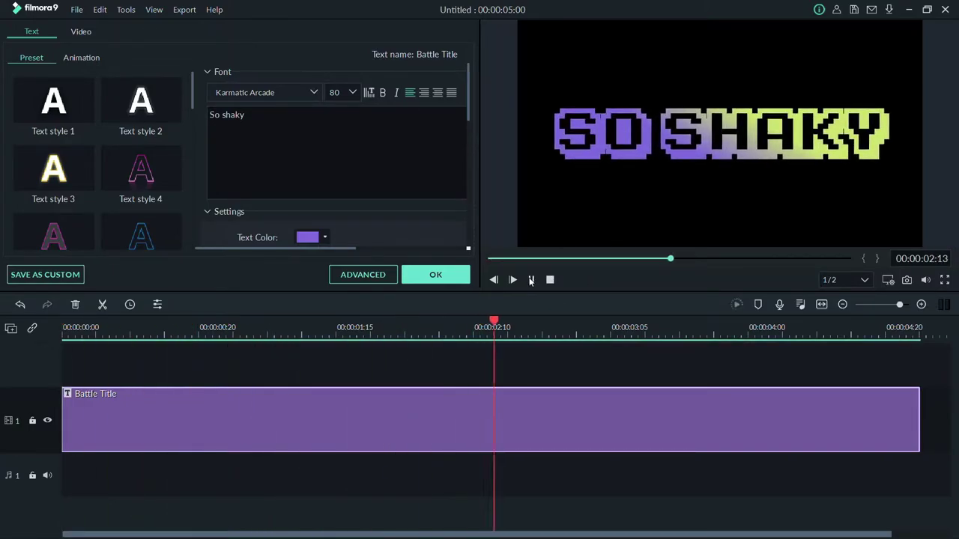
click(530, 280)
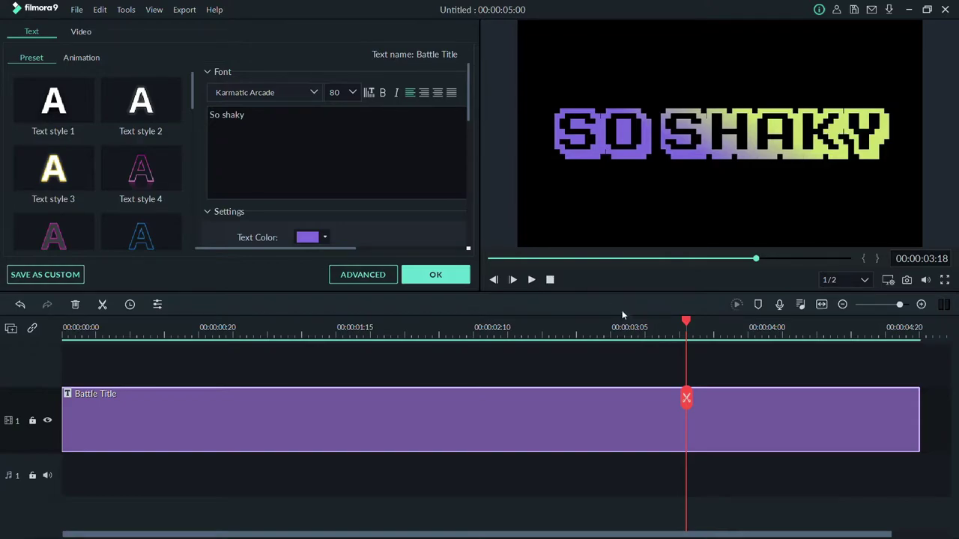
drag(688, 320, 814, 341)
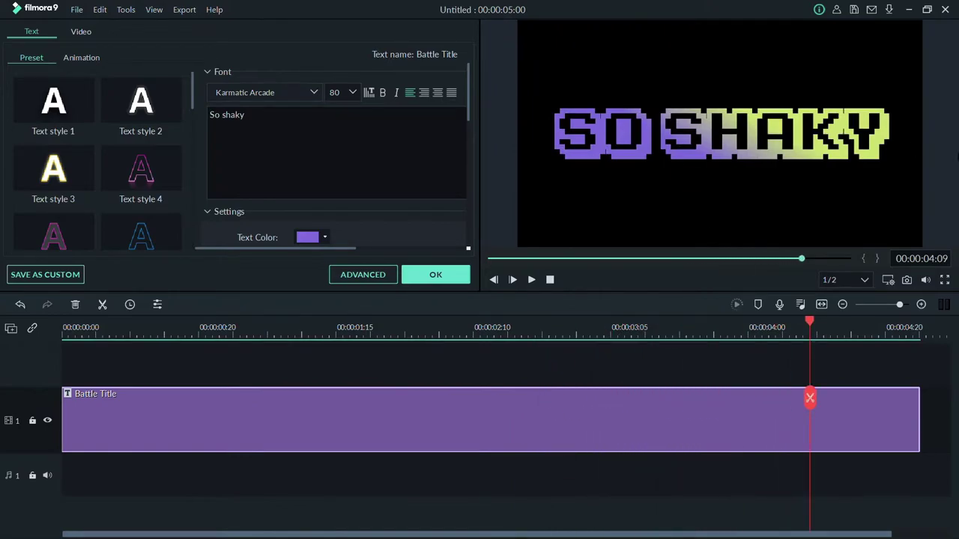
Change the title's font size from 80 to 44.
click(808, 142)
click(348, 92)
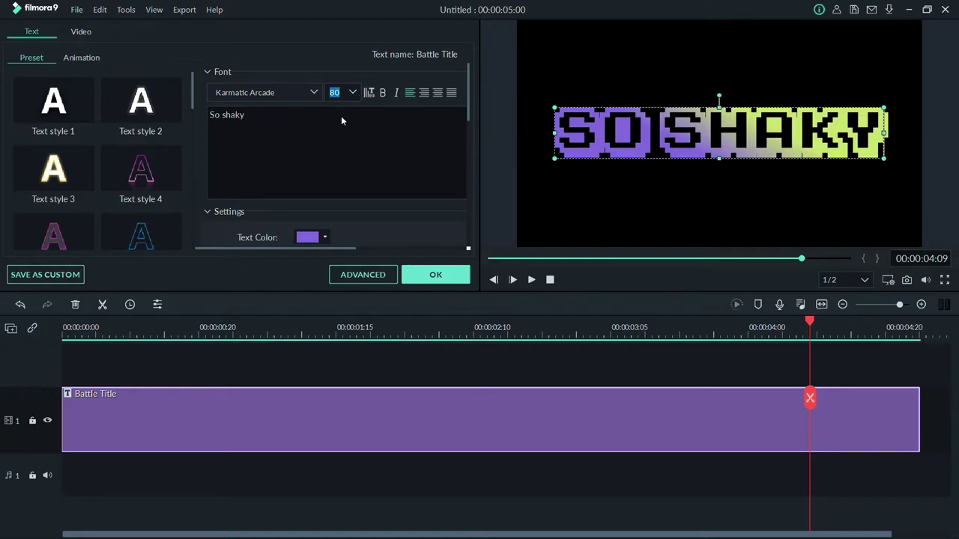
text(44)
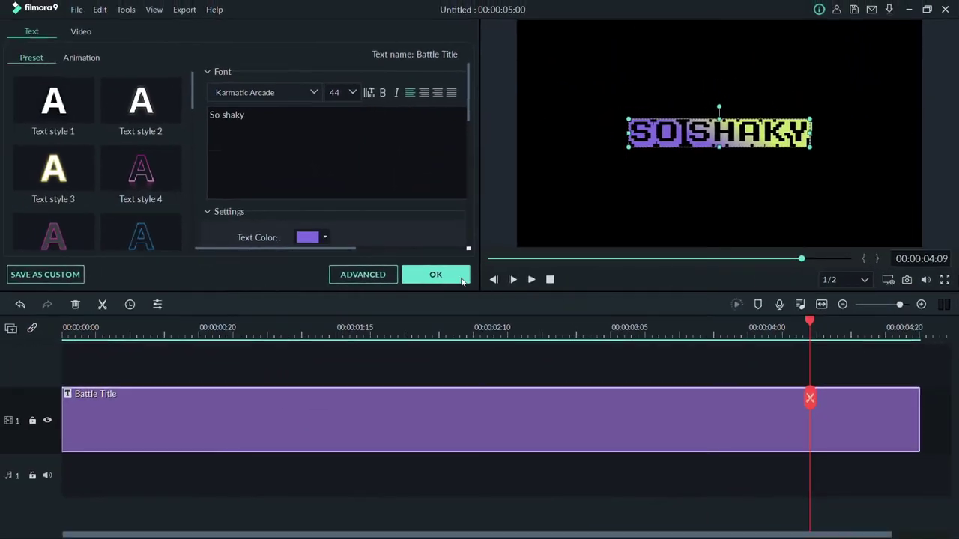
Capture a Snapshot_2 still of the title and delete the Battle Title clip.
click(216, 266)
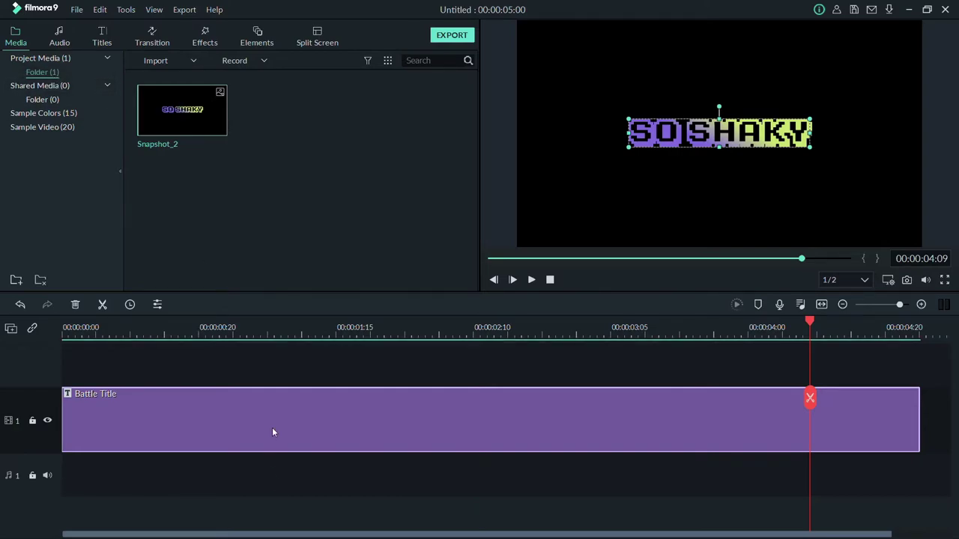
key(Delete)
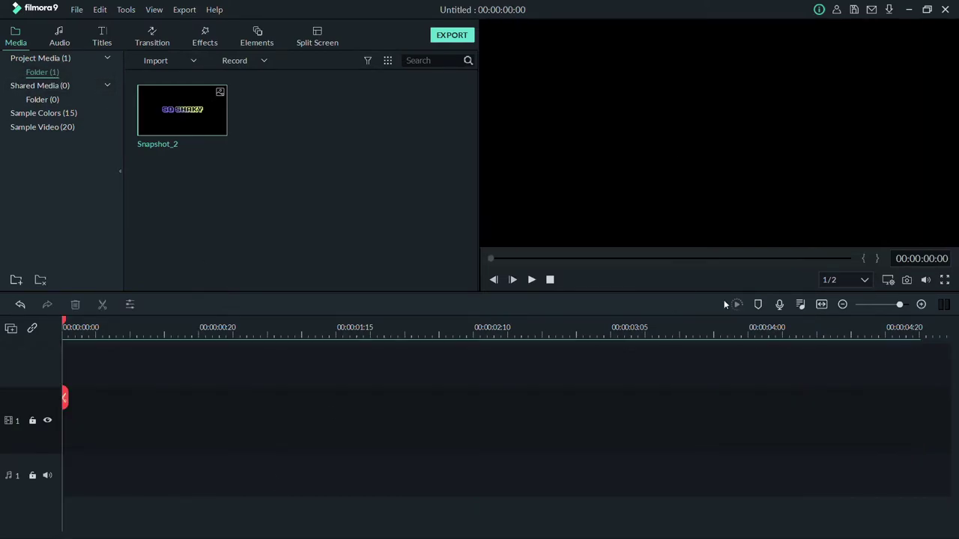
Add Snapshot_2 to video track 1 as a 5-second clip and play it back.
click(186, 108)
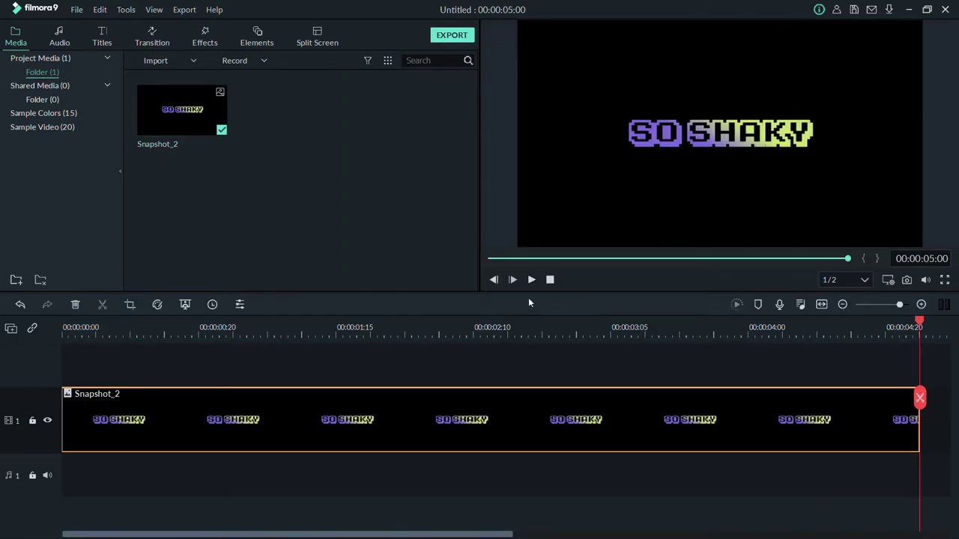
click(550, 280)
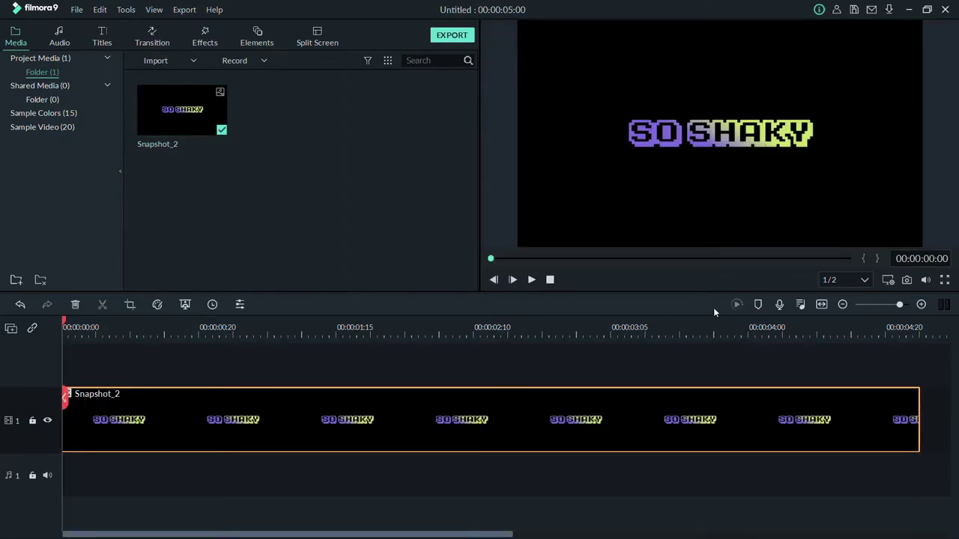
click(531, 279)
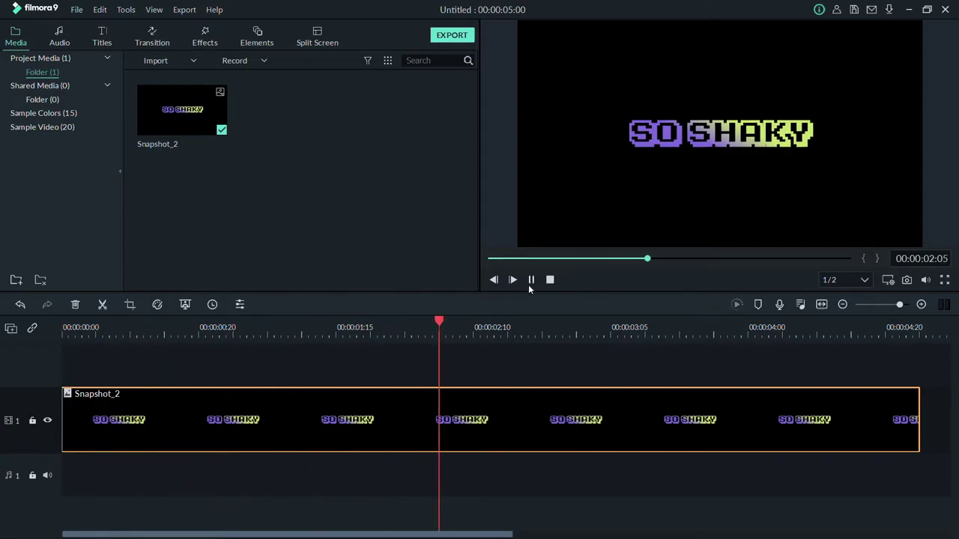
click(549, 279)
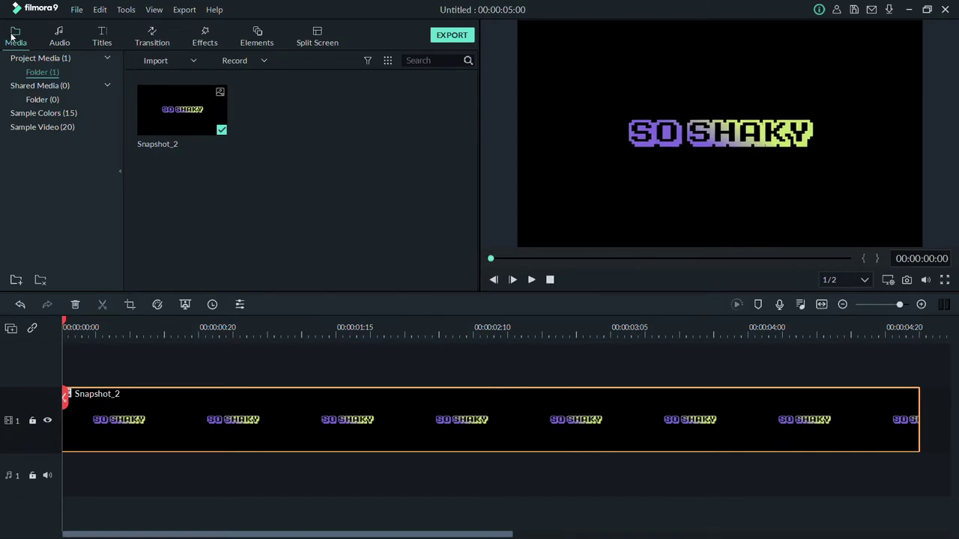
Place the Beach sample clip on track 1 and move Snapshot_2 up to track 2.
click(55, 116)
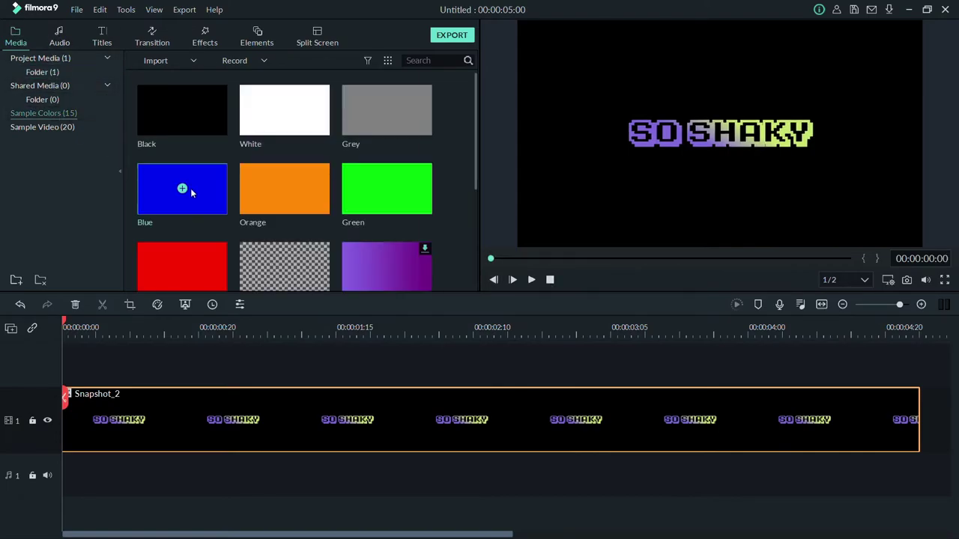
click(67, 132)
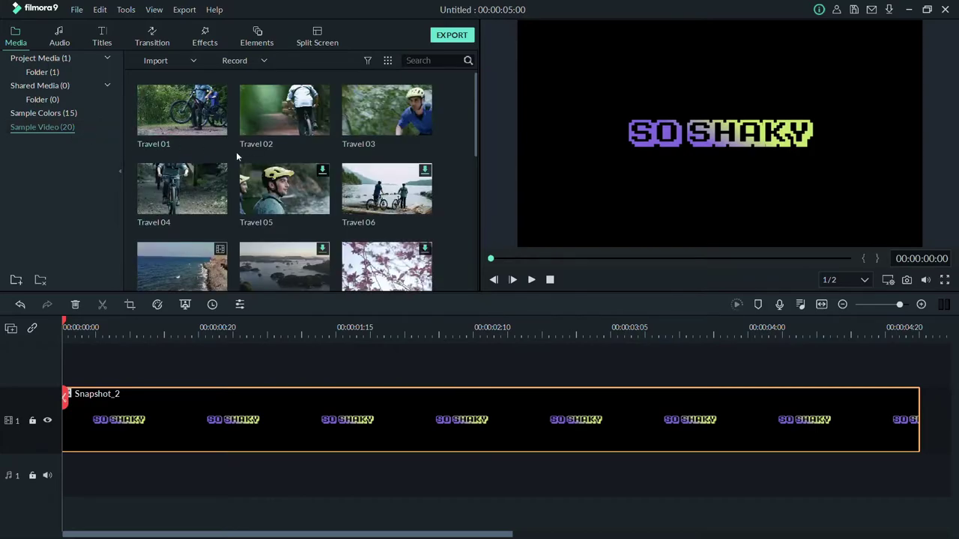
scroll(340, 228, down, 3)
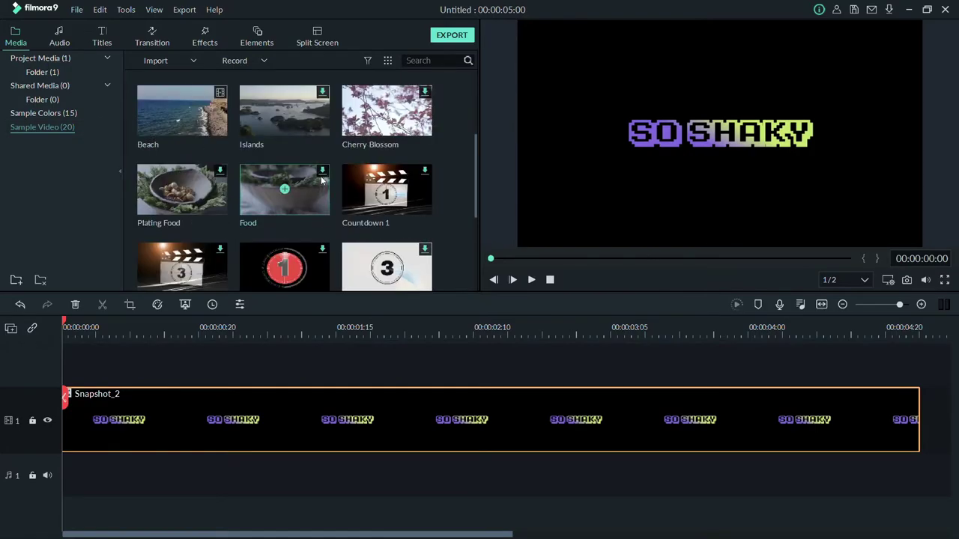
mouse_move(212, 116)
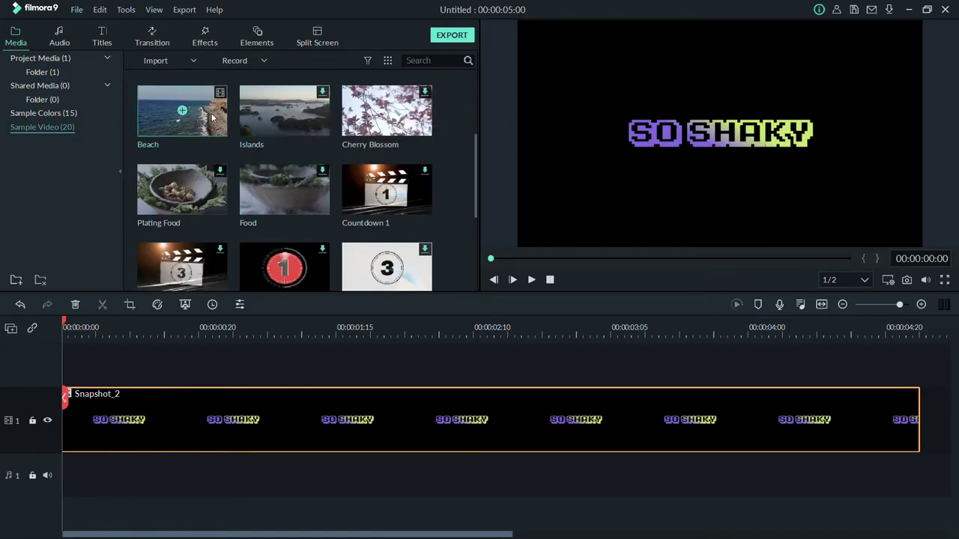
mouse_move(294, 127)
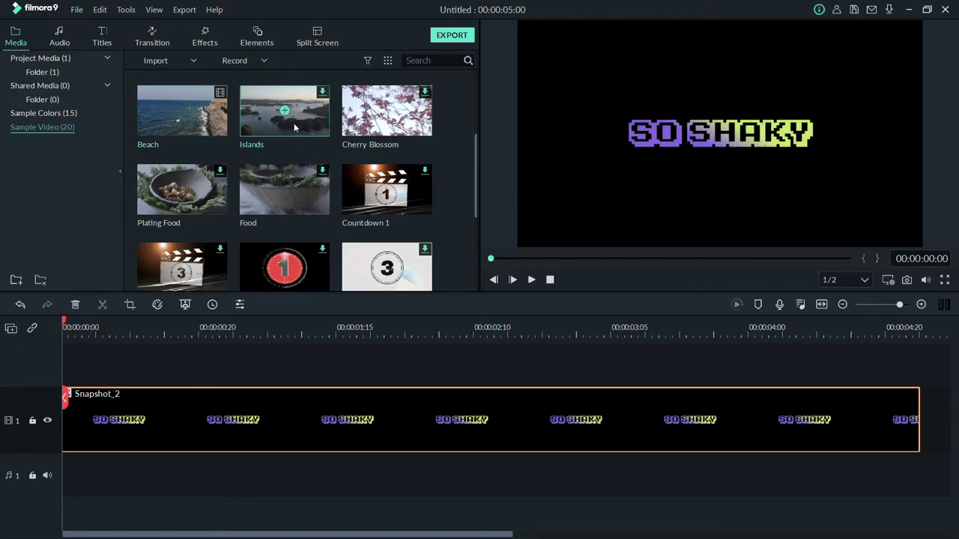
drag(199, 112, 766, 422)
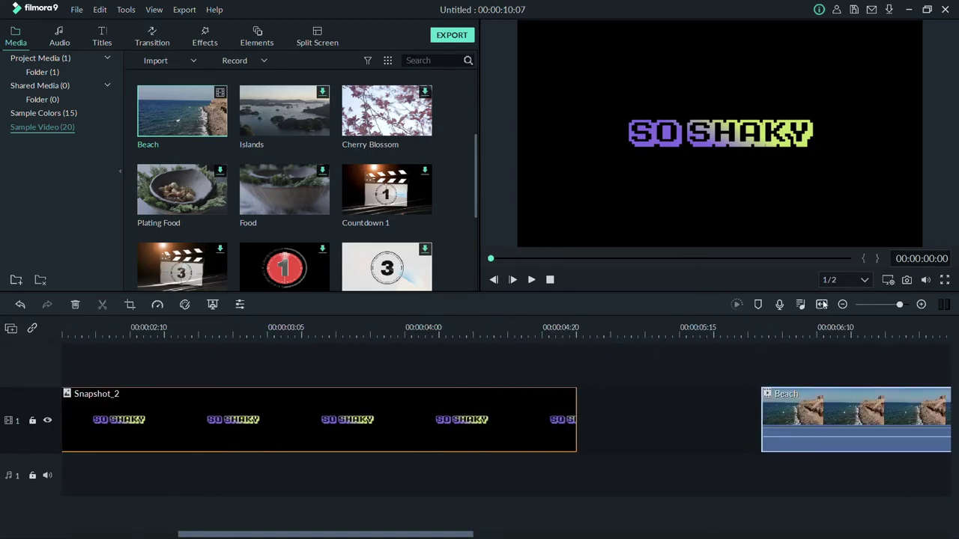
click(822, 304)
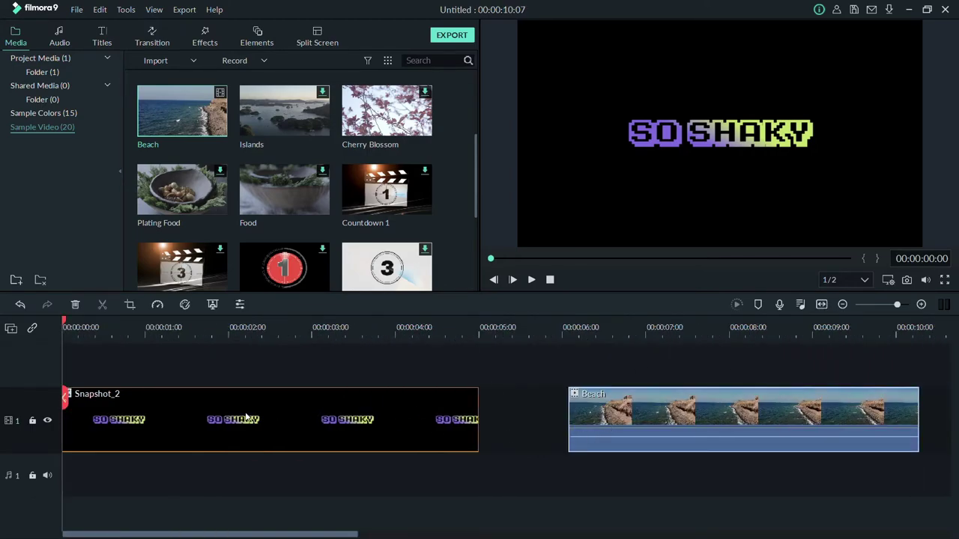
drag(212, 428, 206, 377)
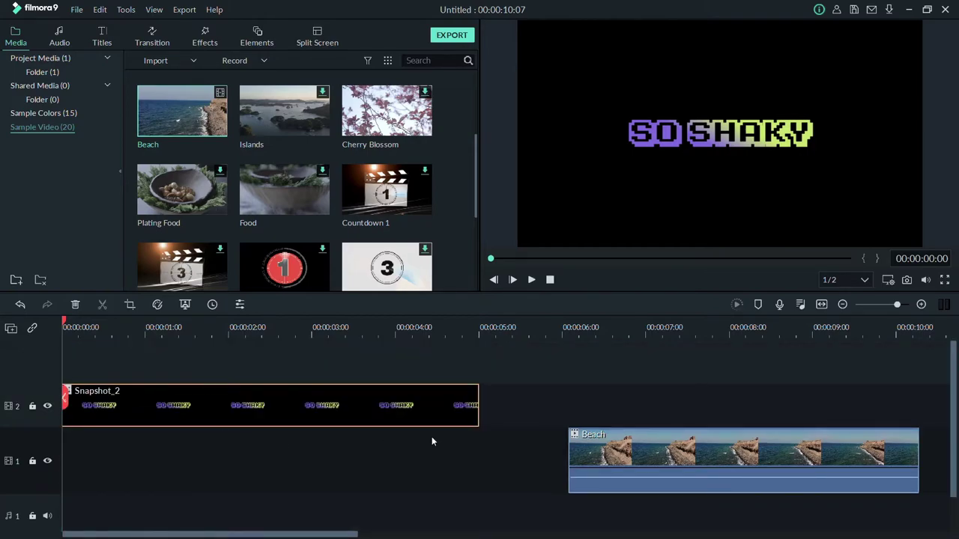
Move Beach to the timeline start and trim Snapshot_2 to end at 00:00:04:05.
drag(635, 454, 112, 449)
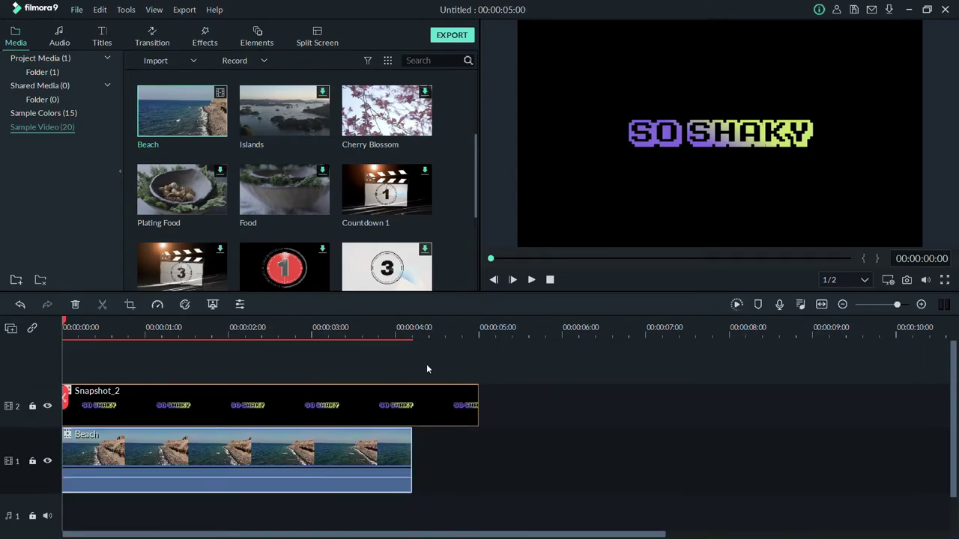
click(412, 337)
click(531, 279)
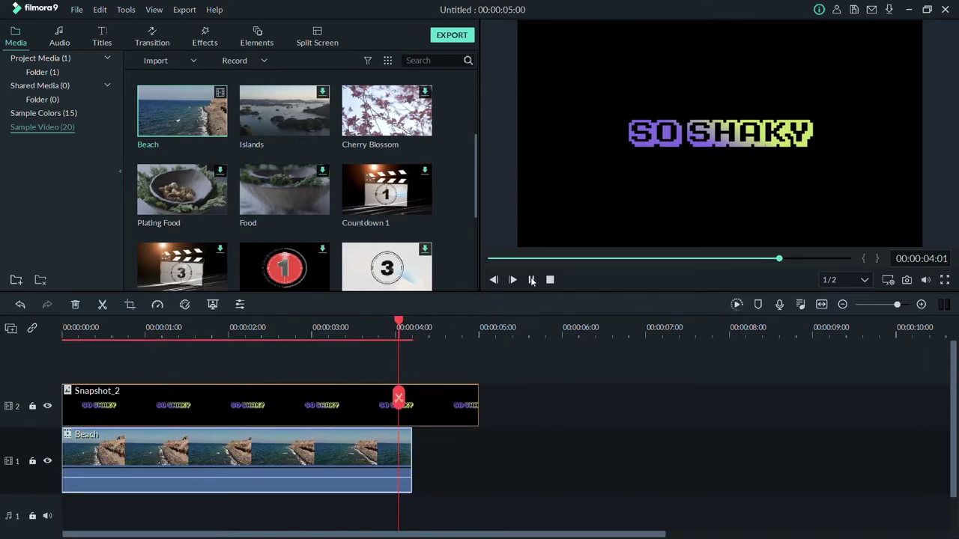
click(532, 279)
click(410, 327)
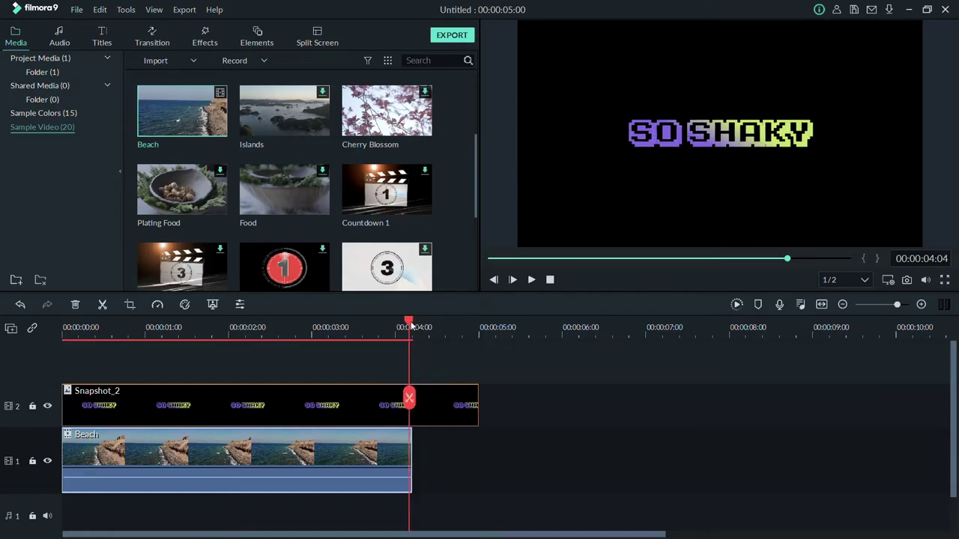
click(412, 323)
click(412, 398)
click(76, 305)
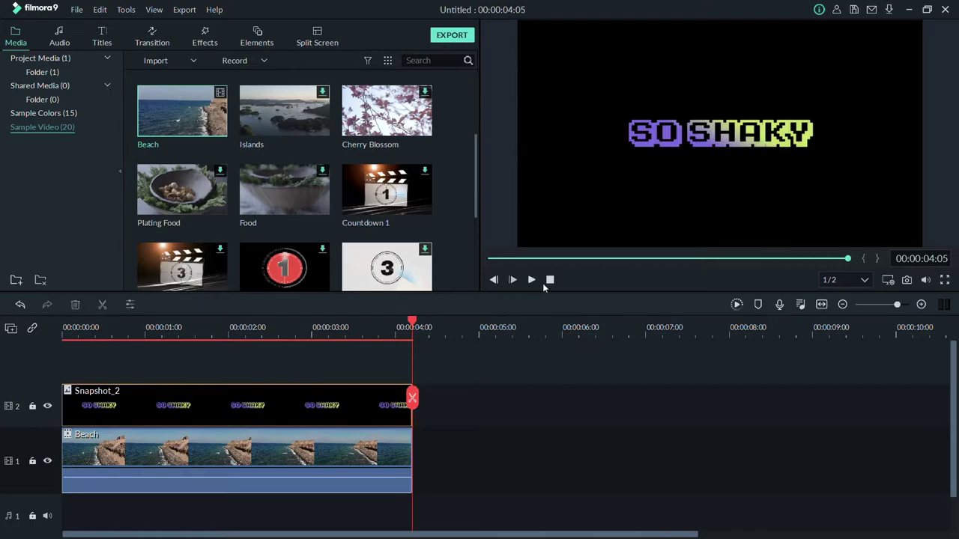
Zoom the timeline to fit both clips and render a preview.
click(549, 279)
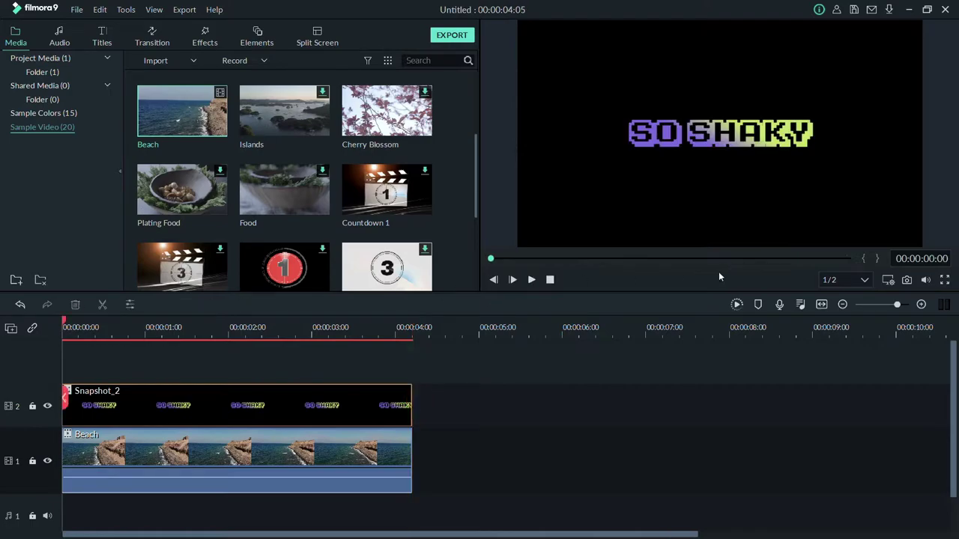
click(821, 305)
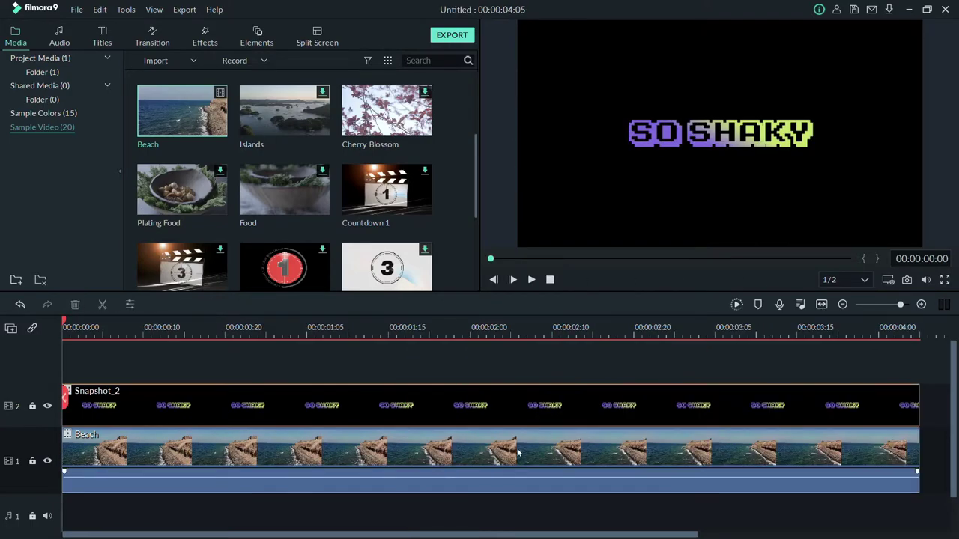
click(733, 307)
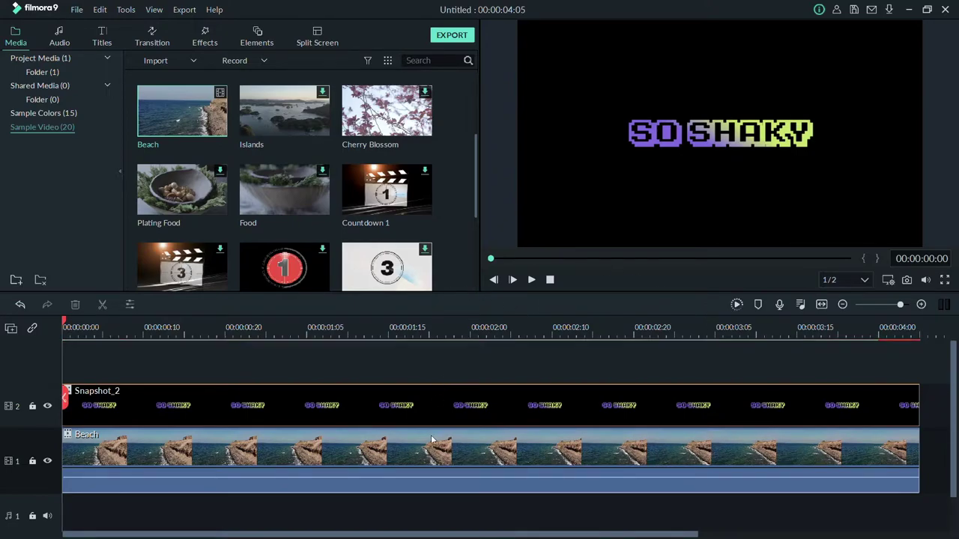
double_click(355, 404)
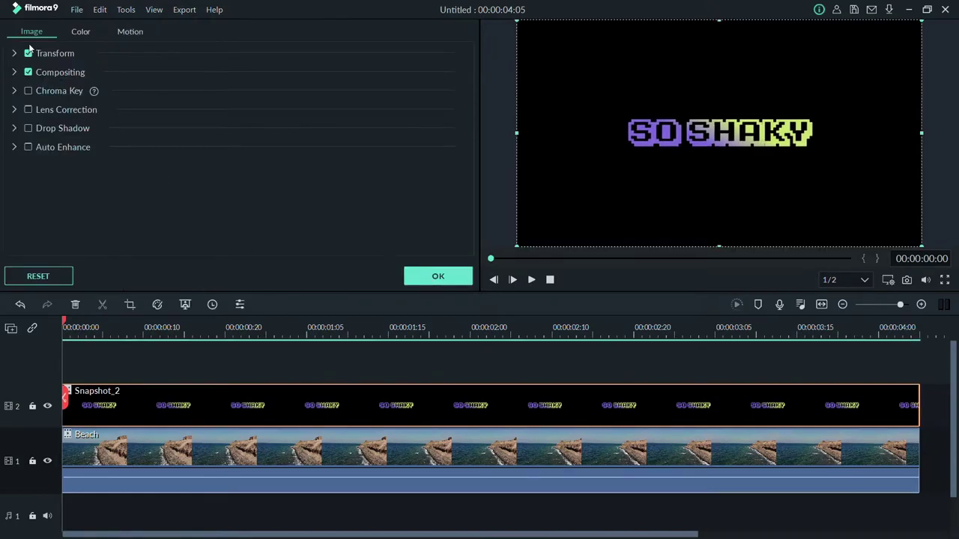
Enable Chroma Key on Snapshot_2 and key out its black background with the eyedropper.
click(14, 90)
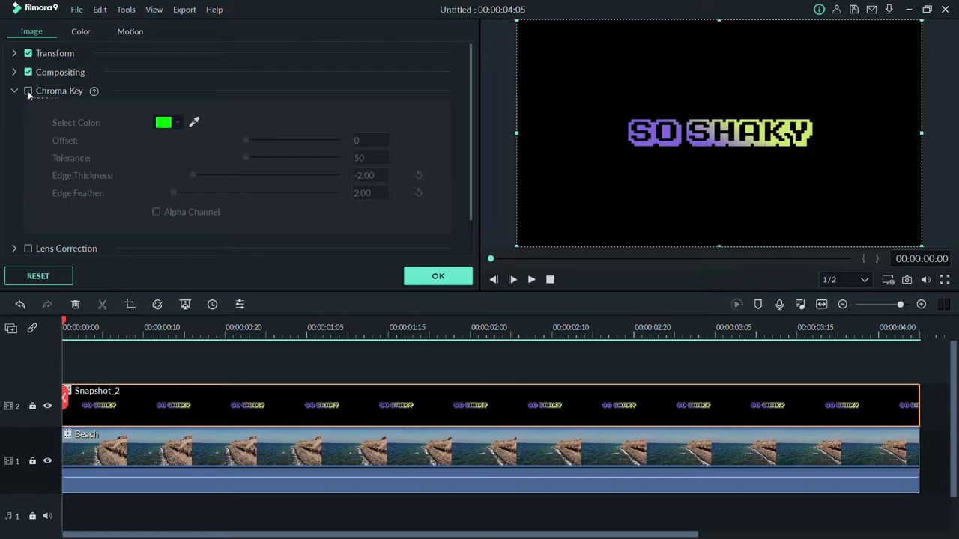
click(28, 91)
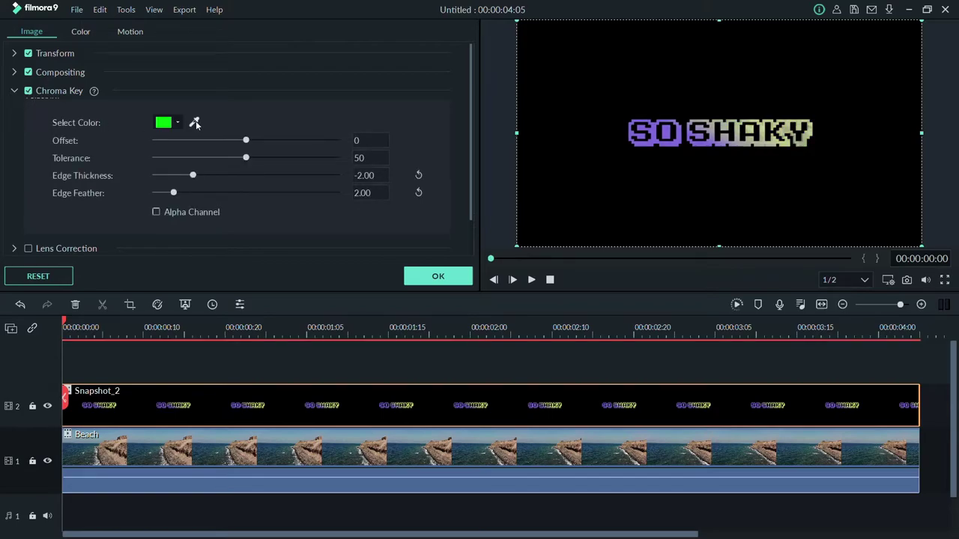
click(195, 122)
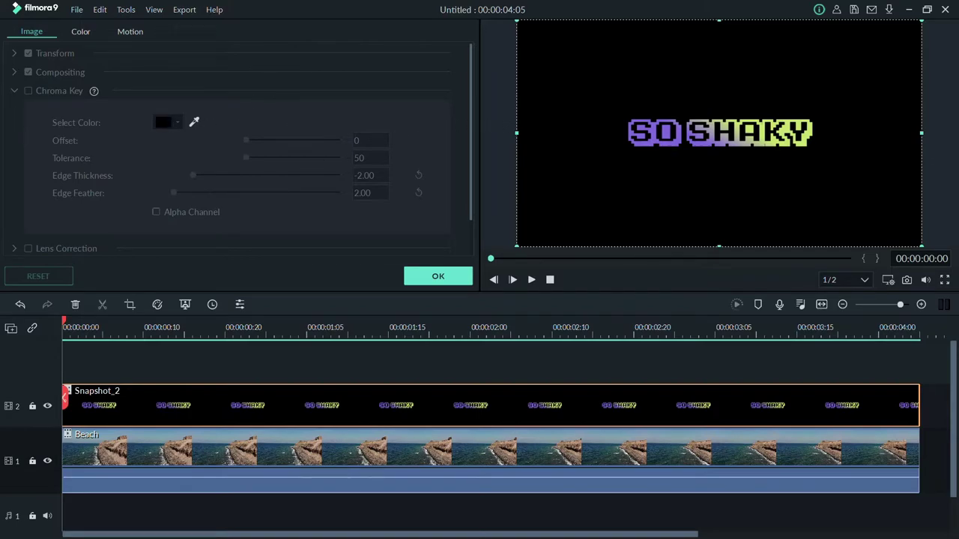
click(663, 77)
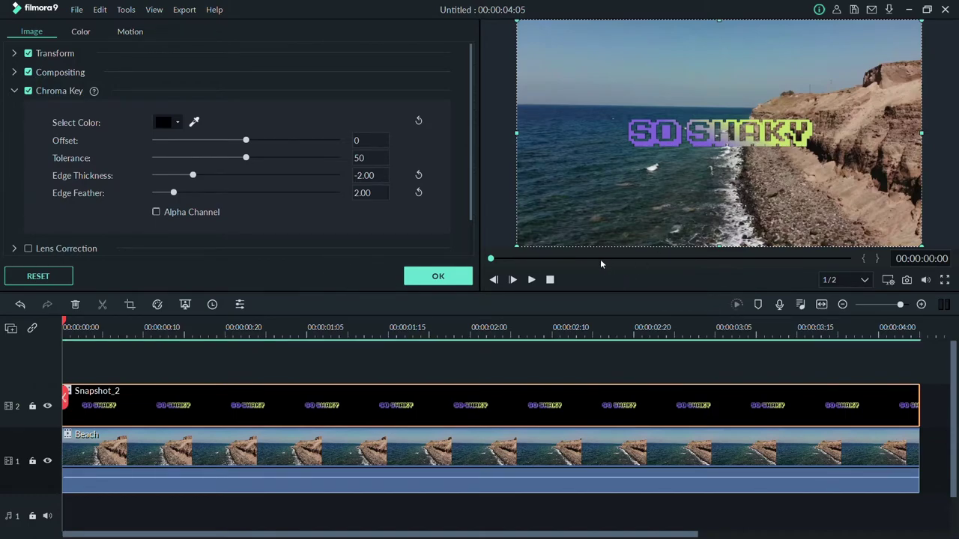
click(428, 277)
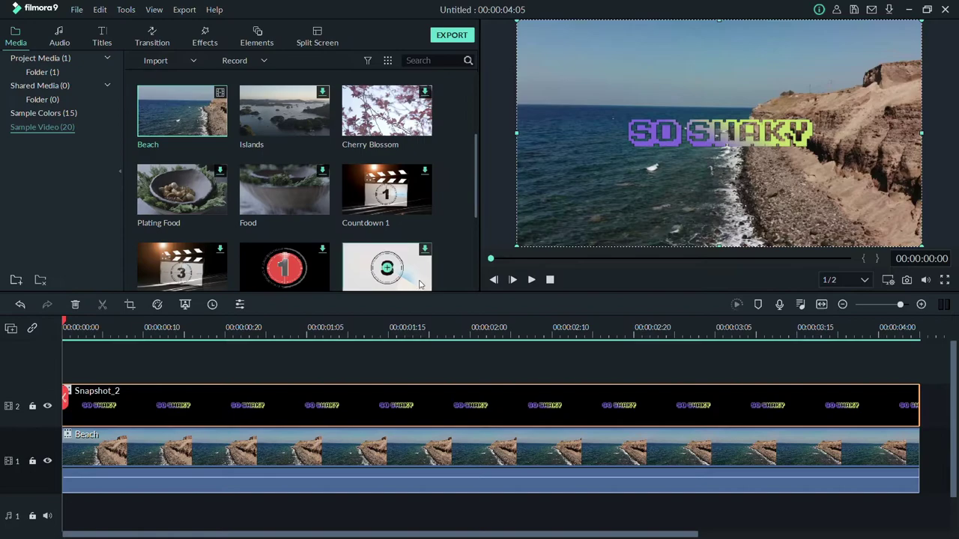
Apply the Up-Down 2 shake filter from Effects to the Snapshot_2 clip.
click(548, 280)
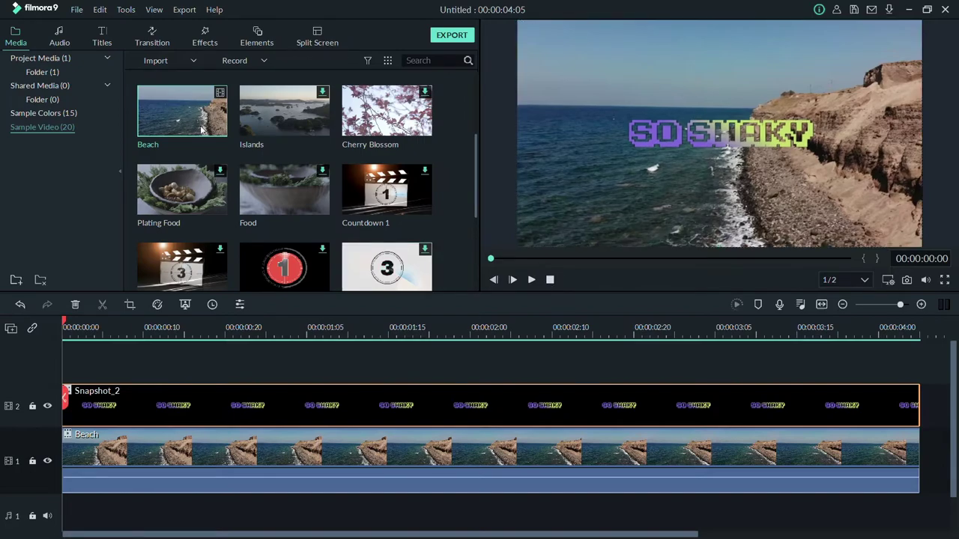
click(206, 31)
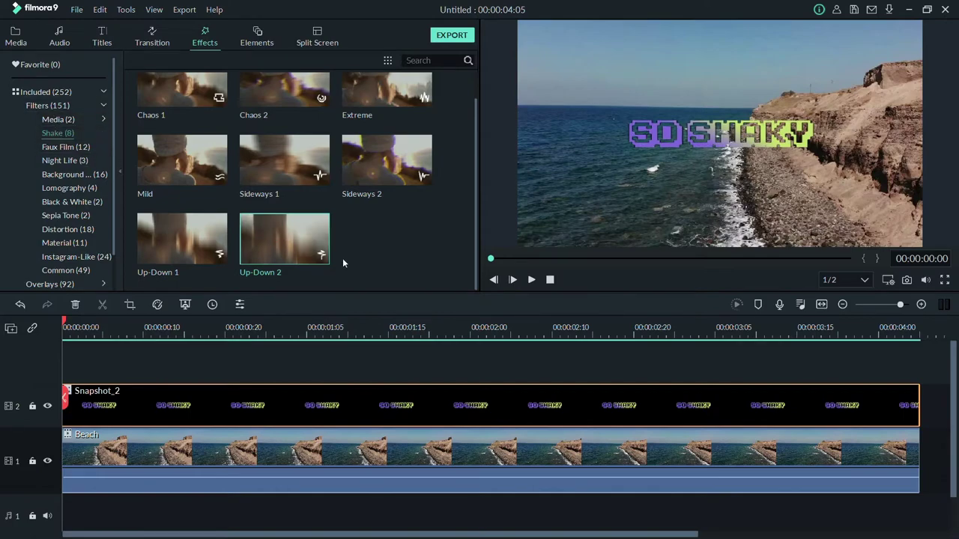
mouse_move(301, 257)
drag(307, 239, 255, 409)
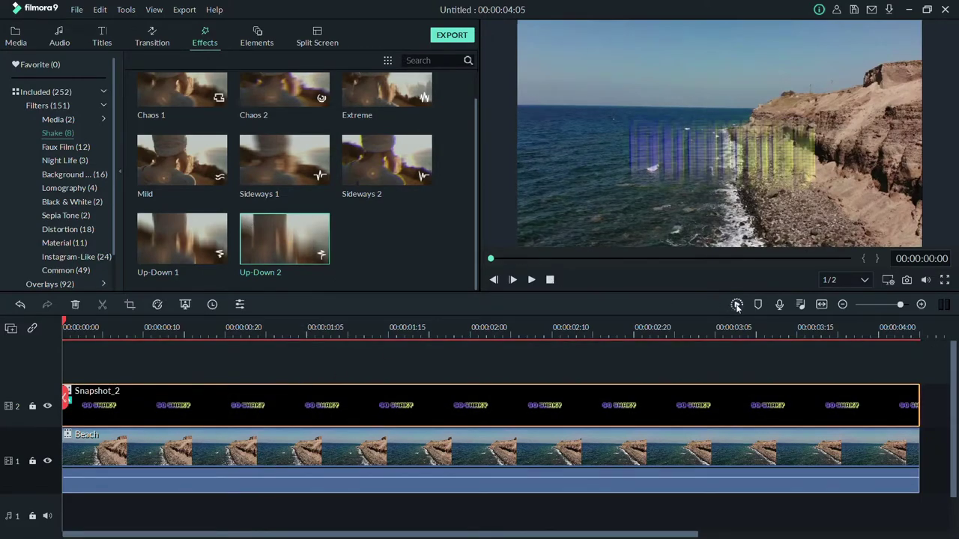
Play back the shaking title over the beach and render a preview.
click(531, 280)
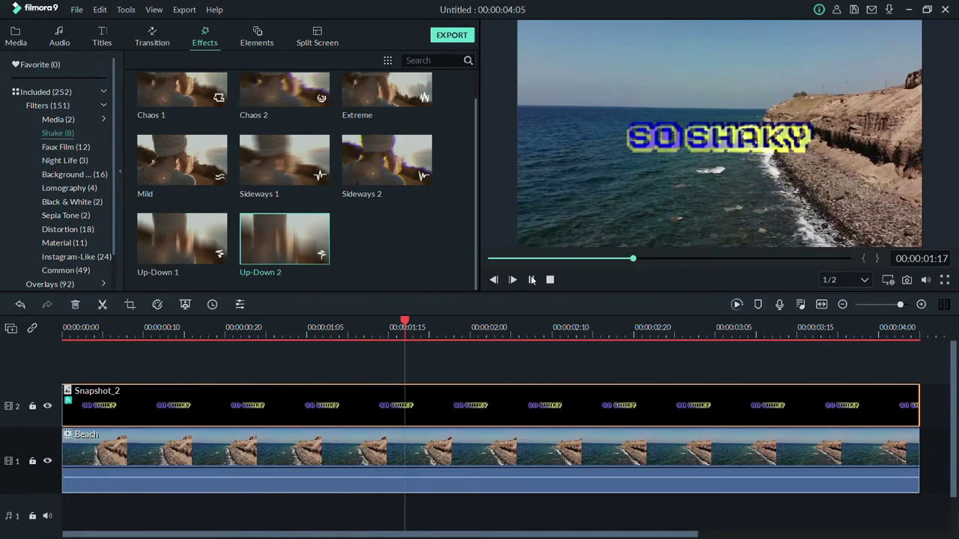
click(550, 280)
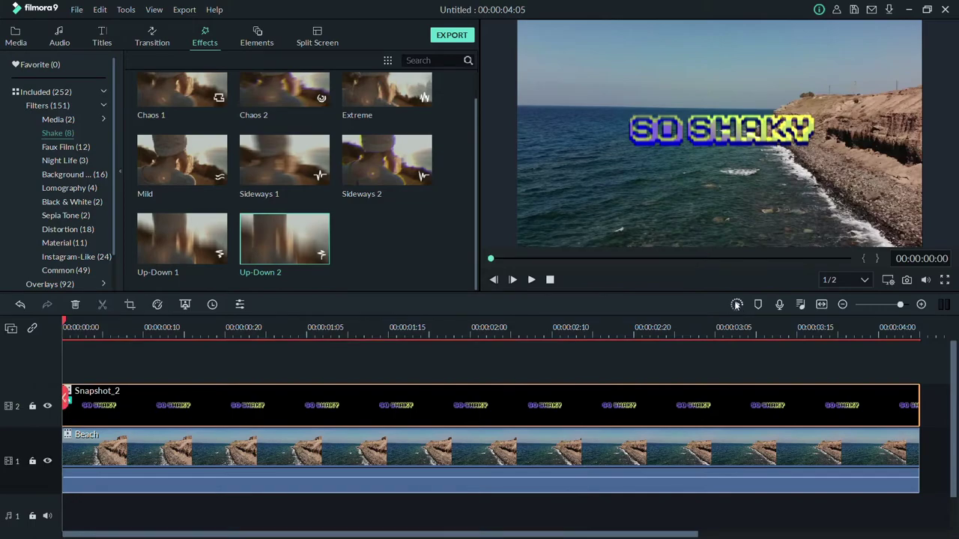
click(736, 304)
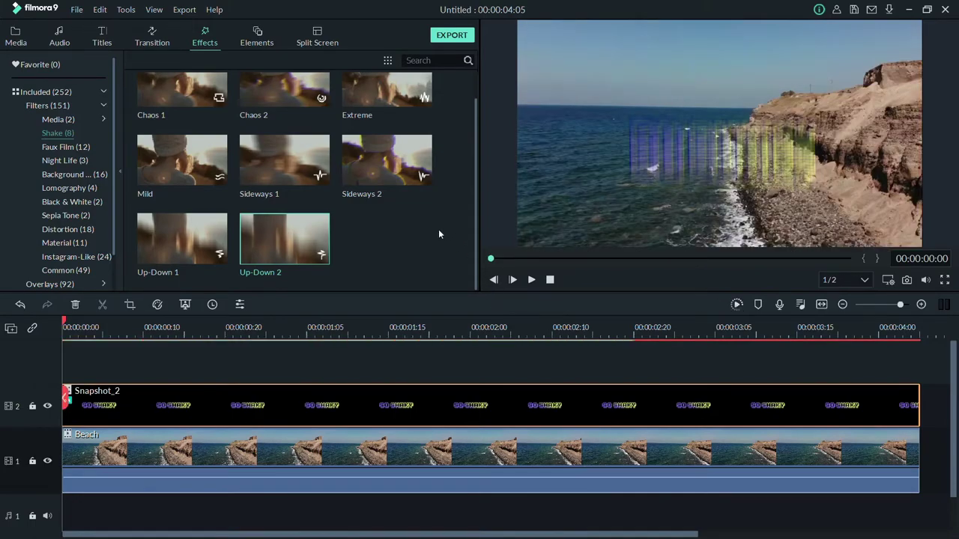
Bring up the SO SHAKY title's Up-Down 2 effect settings at the title's position.
double_click(286, 412)
scroll(112, 225, down, 2)
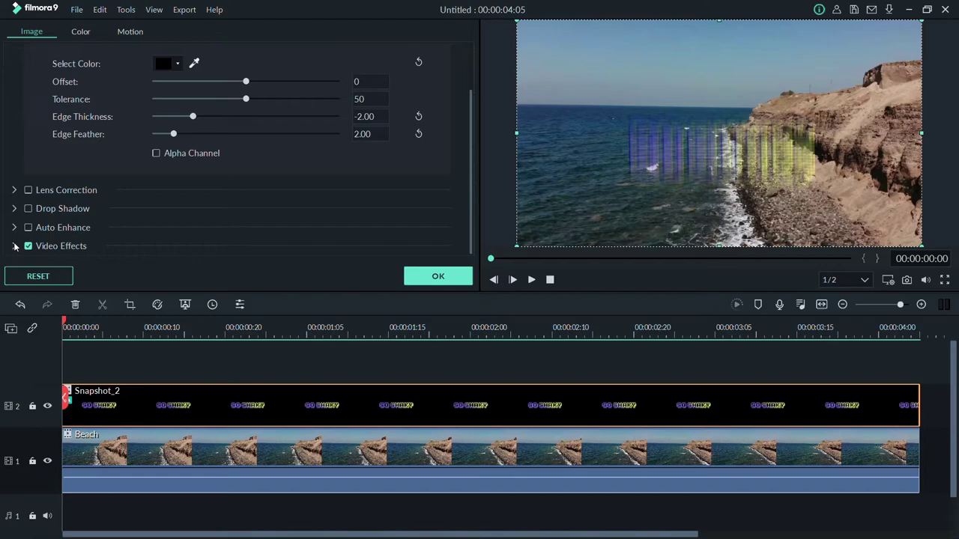
click(15, 247)
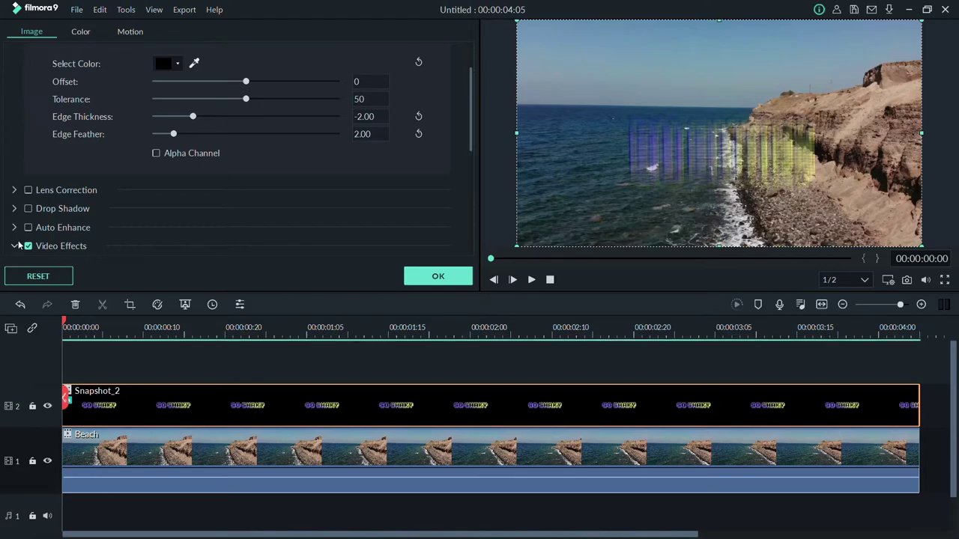
scroll(201, 208, down, 5)
scroll(200, 207, down, 2)
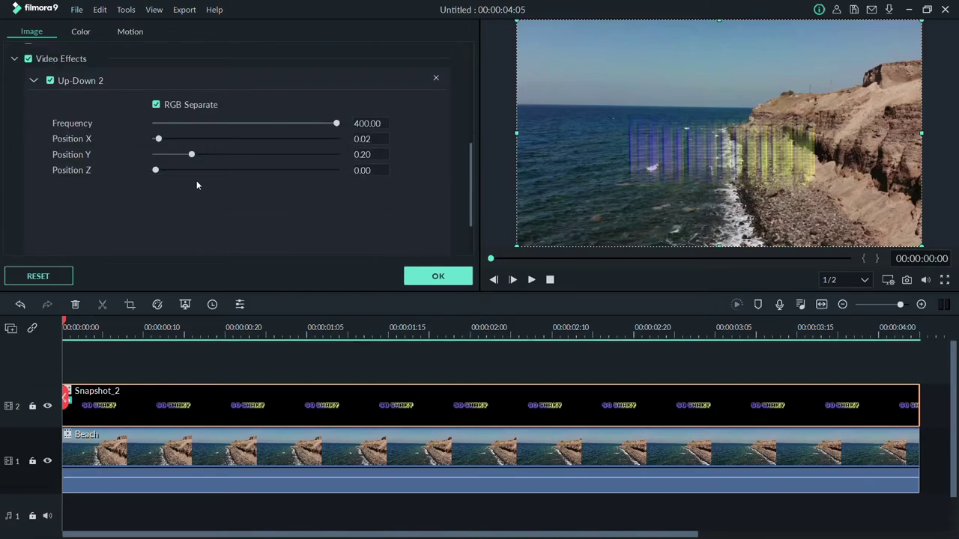
drag(574, 259, 588, 261)
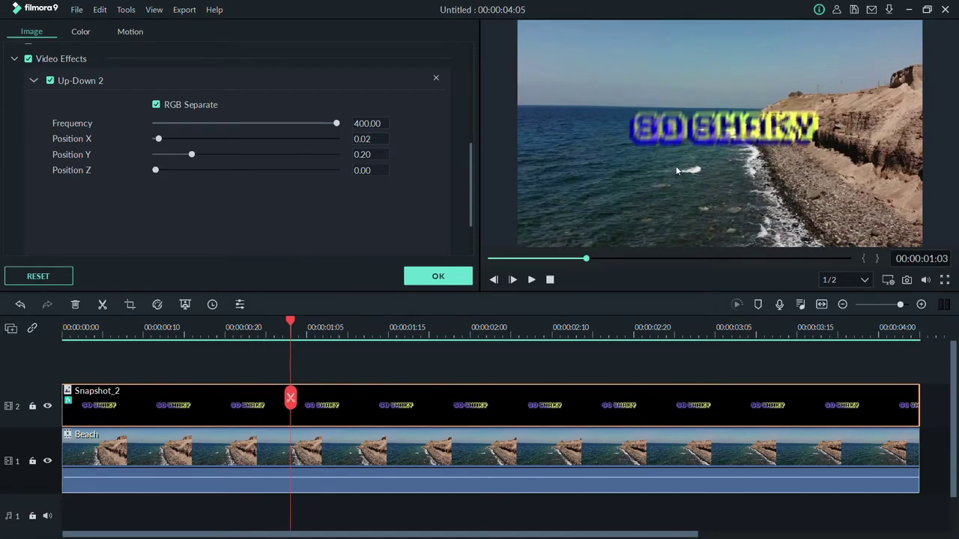
Preview the shake with RGB Separate off, then turn RGB Separate back on.
click(181, 106)
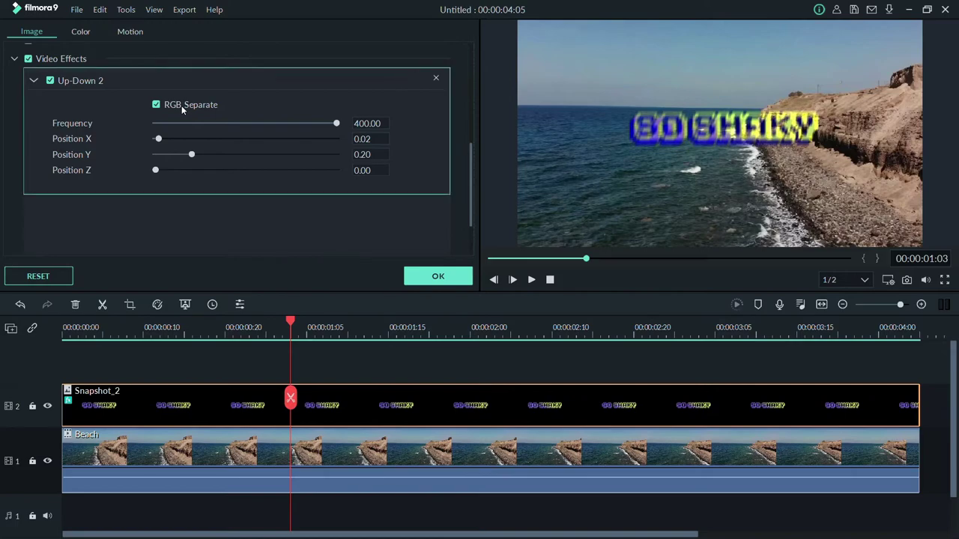
click(531, 280)
click(530, 279)
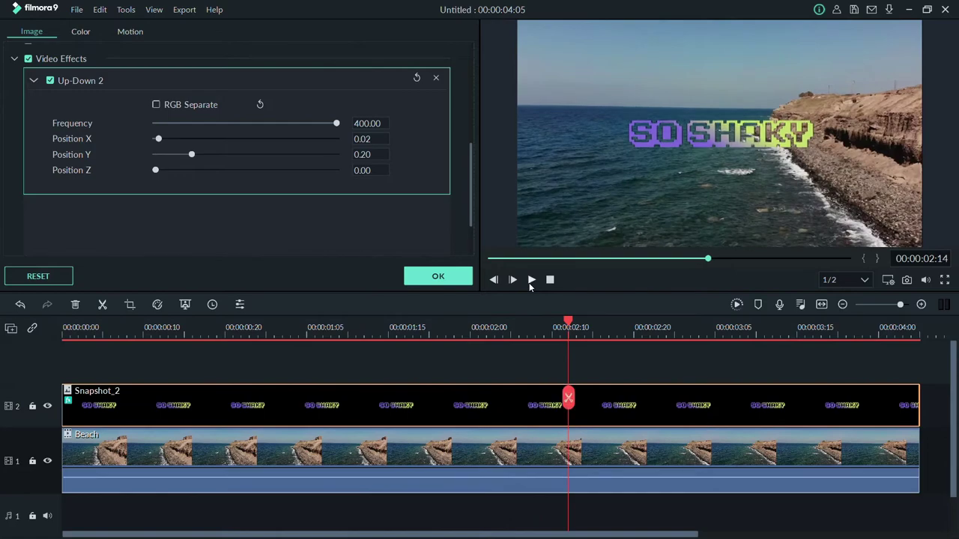
click(178, 109)
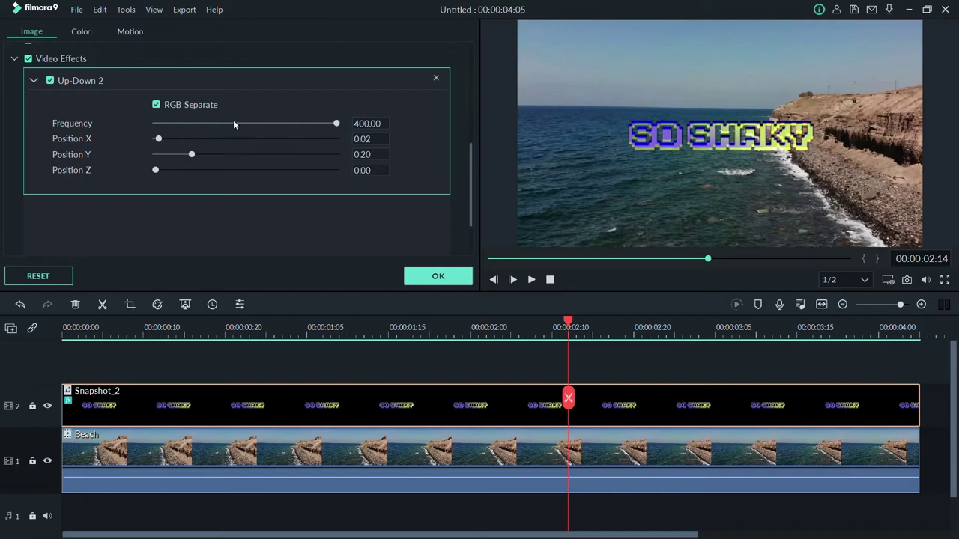
Adjust the Up-Down 2 Frequency to 230.34 and render the timeline preview.
click(205, 123)
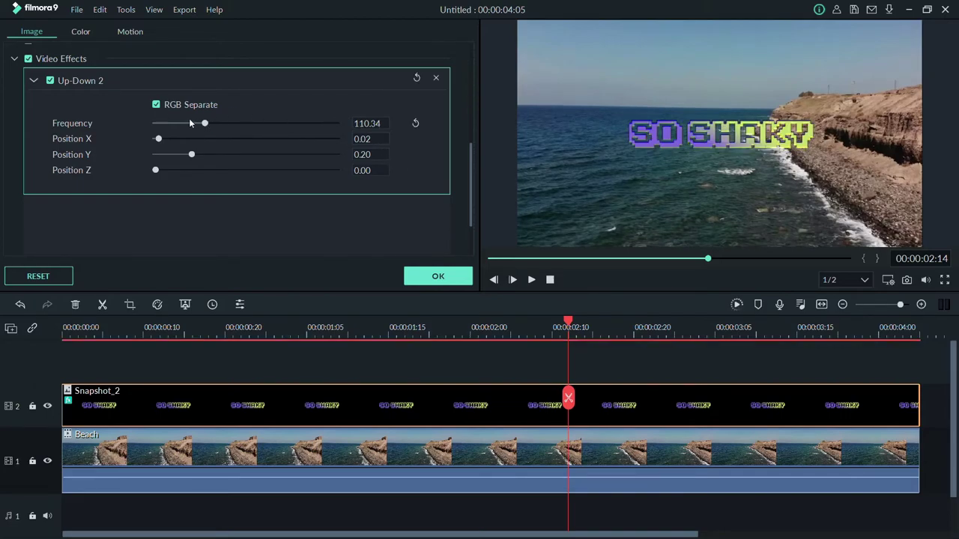
click(216, 123)
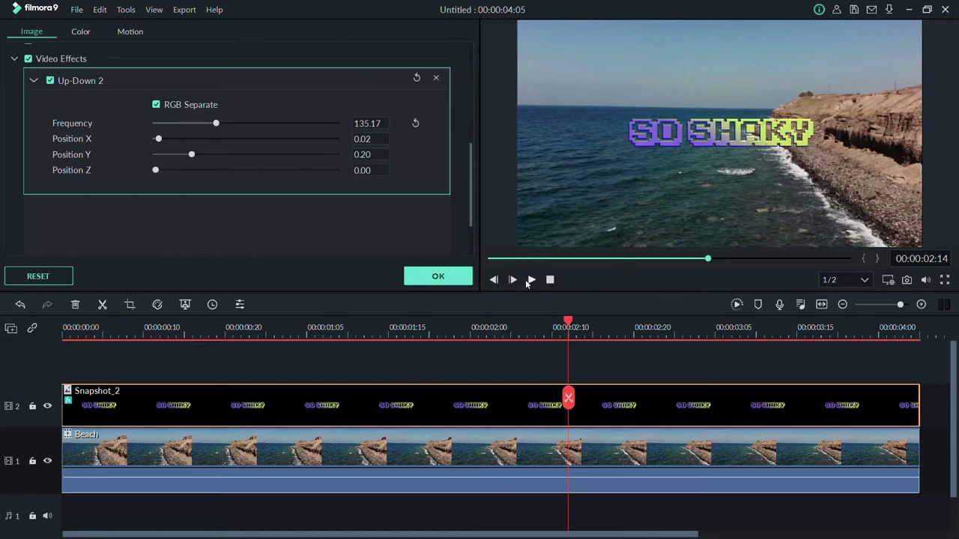
click(532, 282)
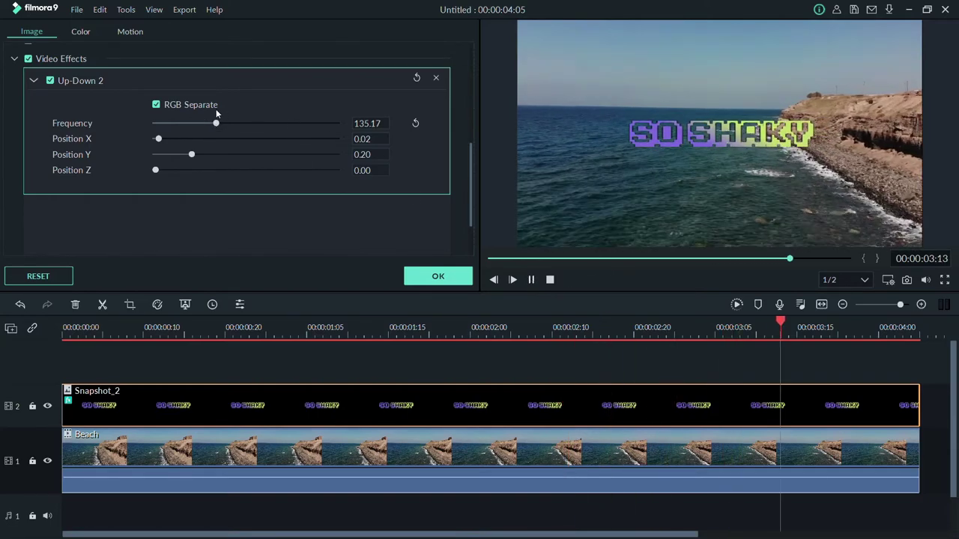
click(259, 123)
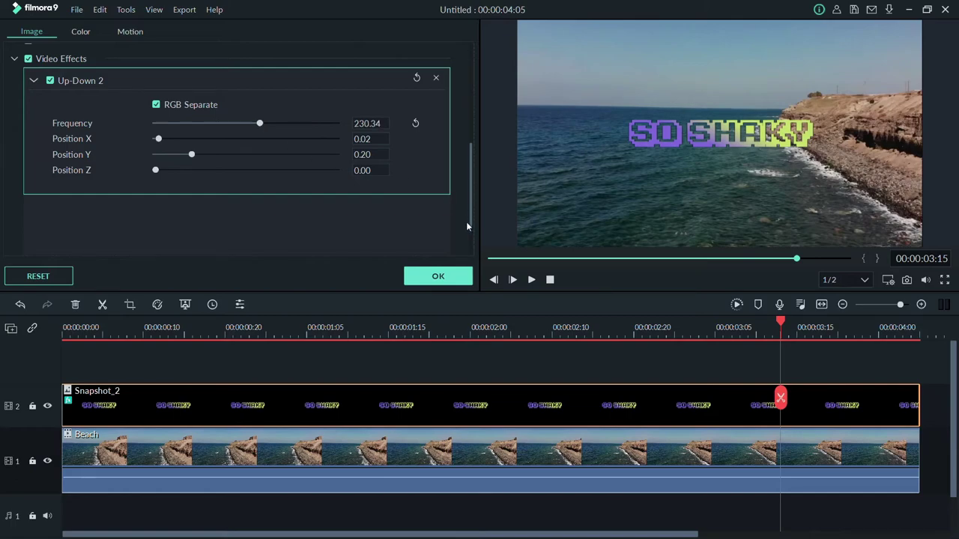
click(531, 280)
click(736, 306)
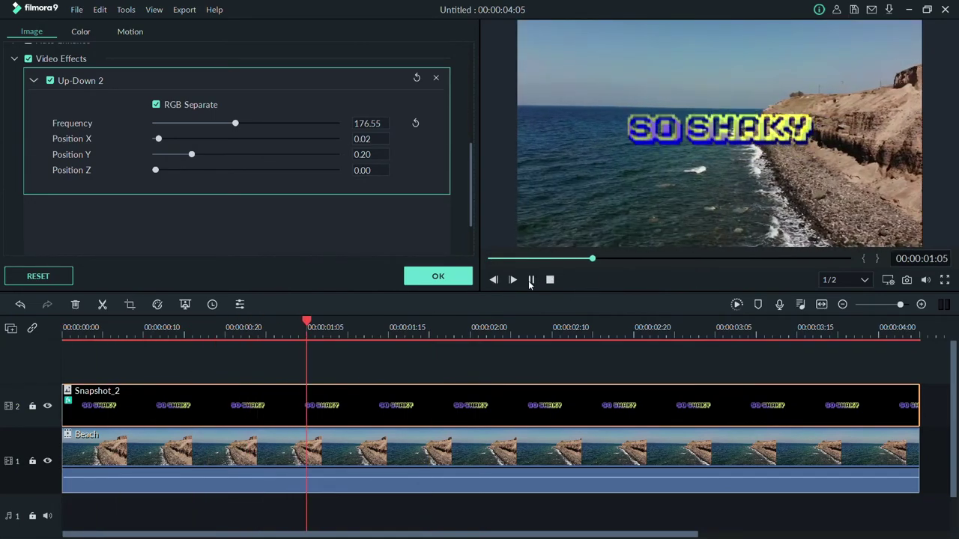
Set Up-Down 2 Frequency 126.90, Position X 0.11, Position Y 0.34 and Position Z 9.93.
click(214, 121)
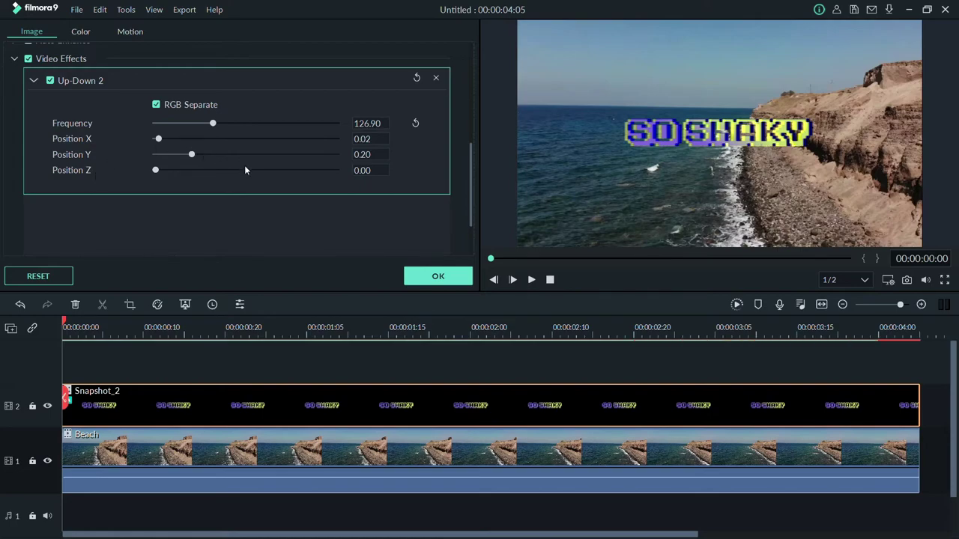
click(177, 141)
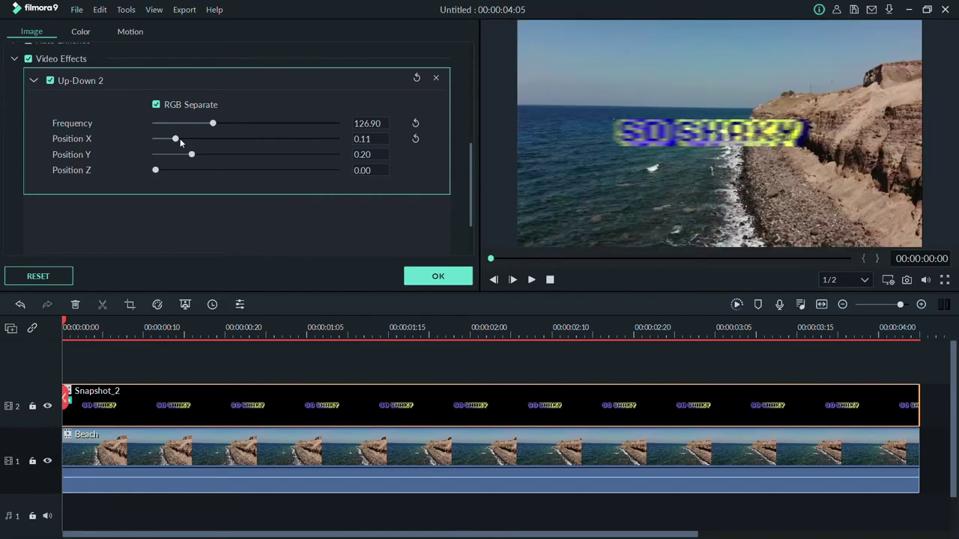
click(215, 154)
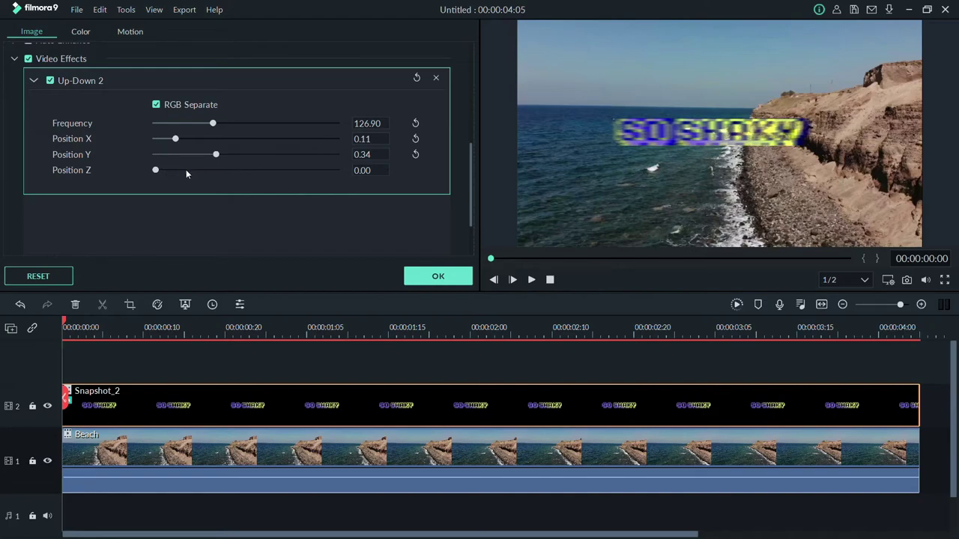
click(185, 170)
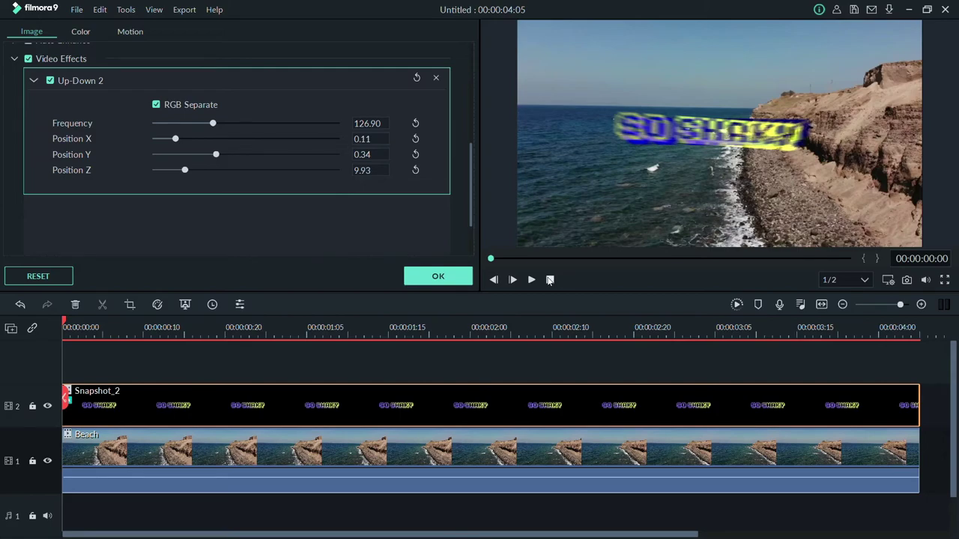
Render the preview, confirm the shake settings with OK, and play back the title.
click(739, 305)
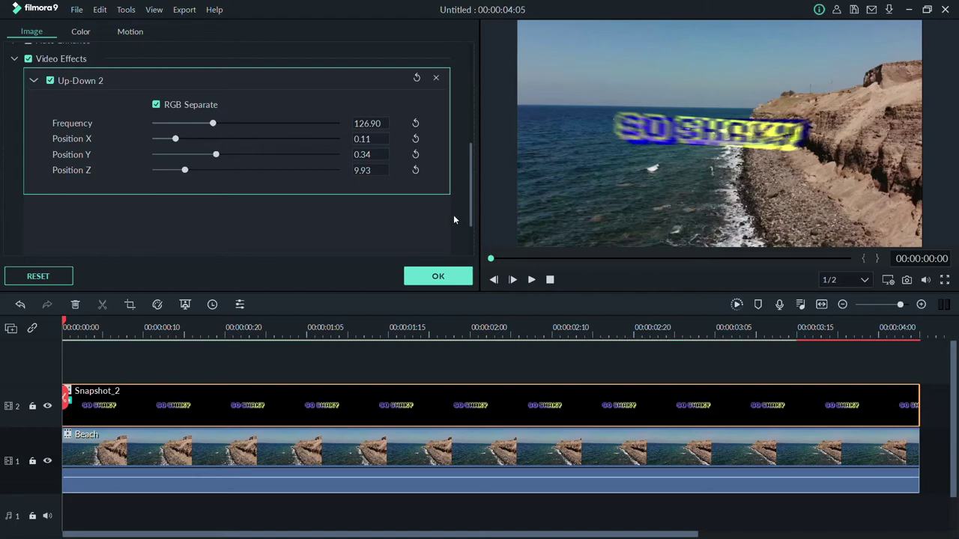
click(438, 276)
click(532, 280)
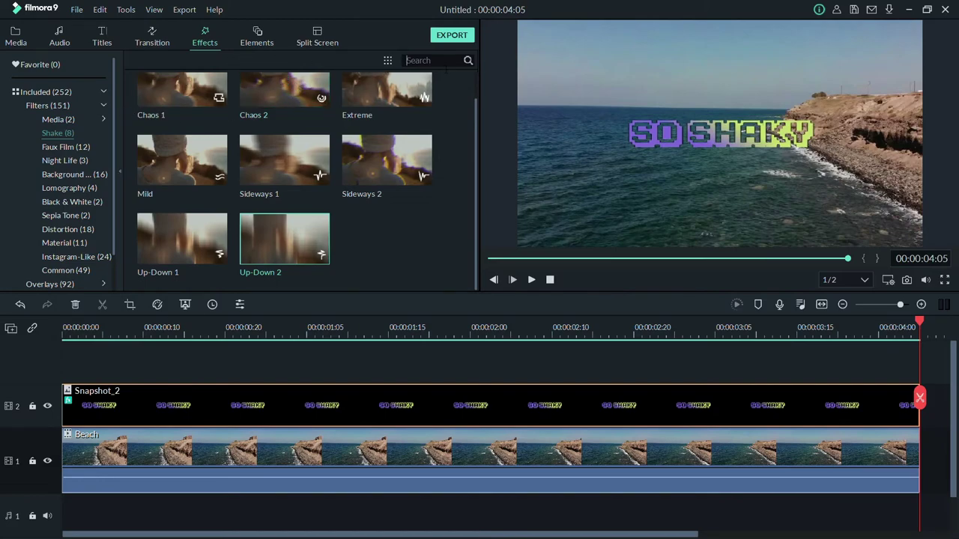
Search the effects for 'chr' and drag Chromatic Aberration onto the Snapshot_2 title clip.
click(446, 66)
text(chr)
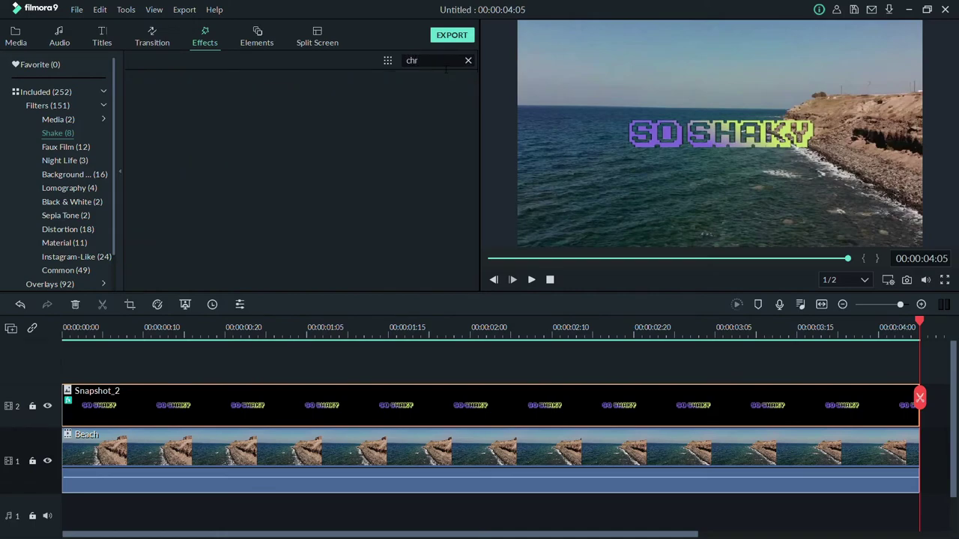
key(BackSpace)
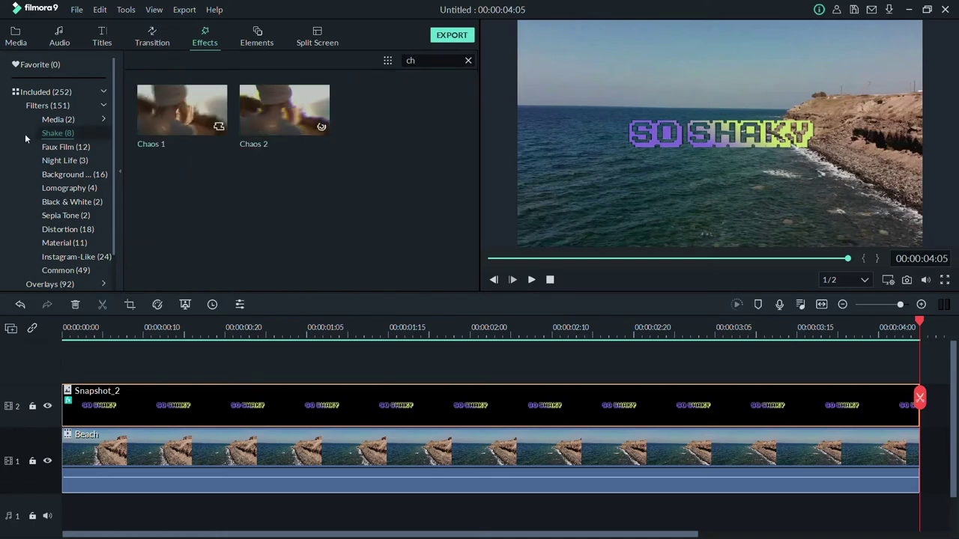
click(46, 92)
click(468, 60)
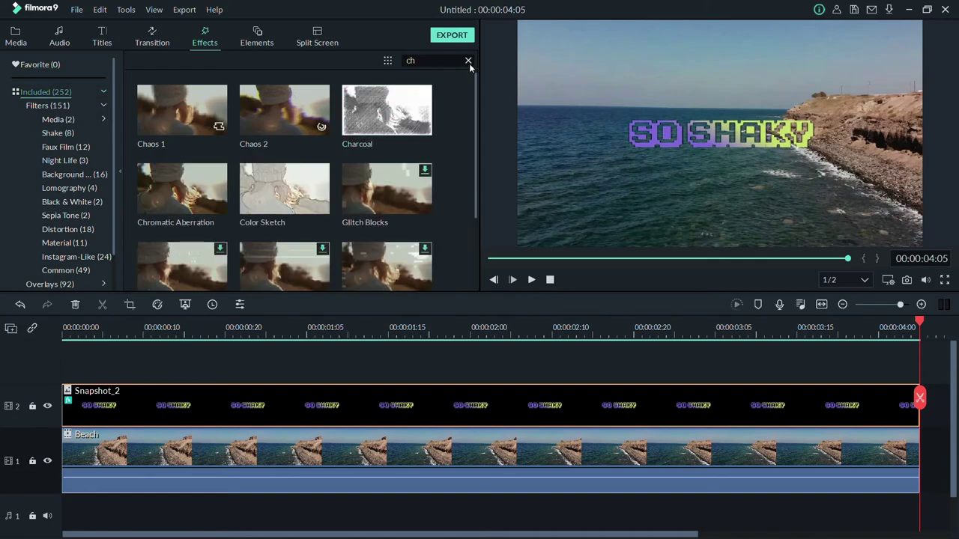
text(chr)
click(184, 110)
drag(235, 252, 215, 411)
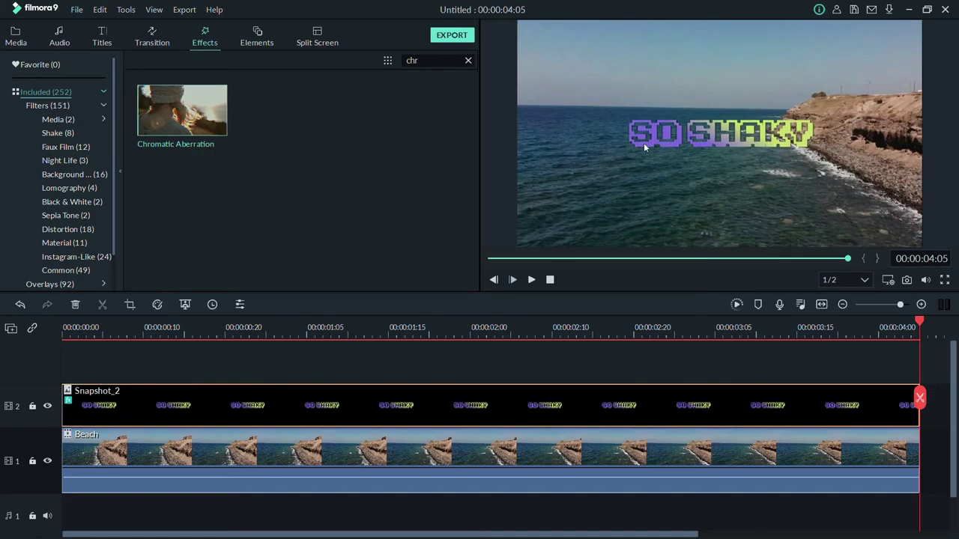
Render the preview from the start and play back the glitching SO SHAKY title.
click(550, 280)
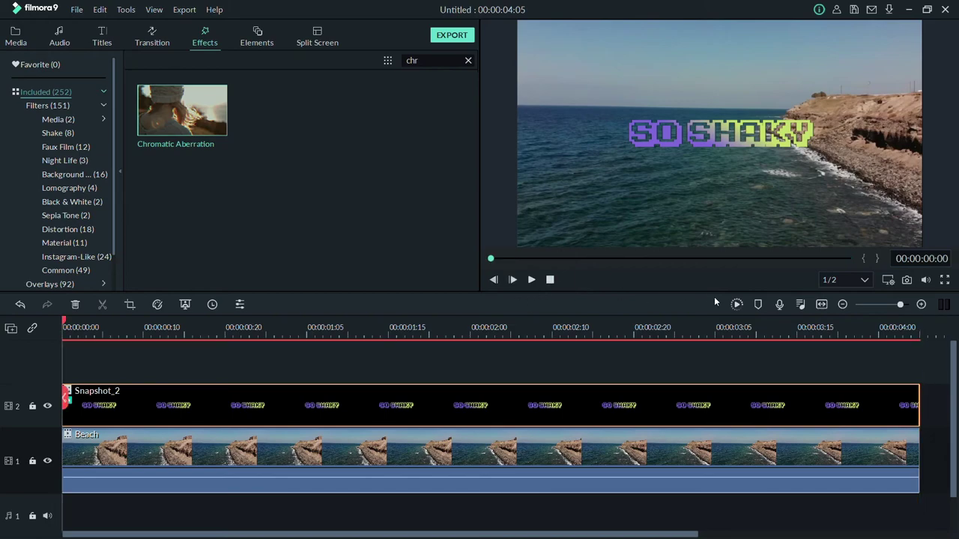
click(736, 304)
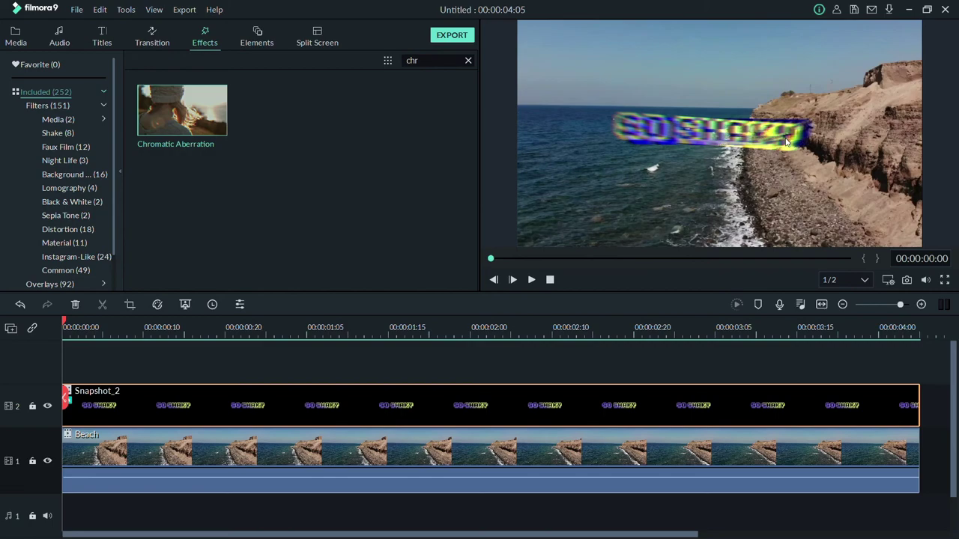
click(531, 281)
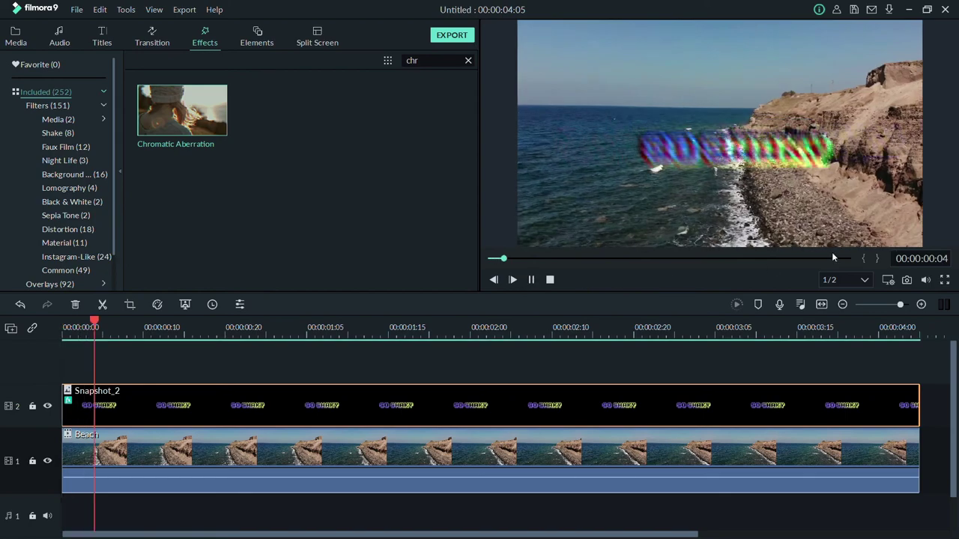
click(944, 280)
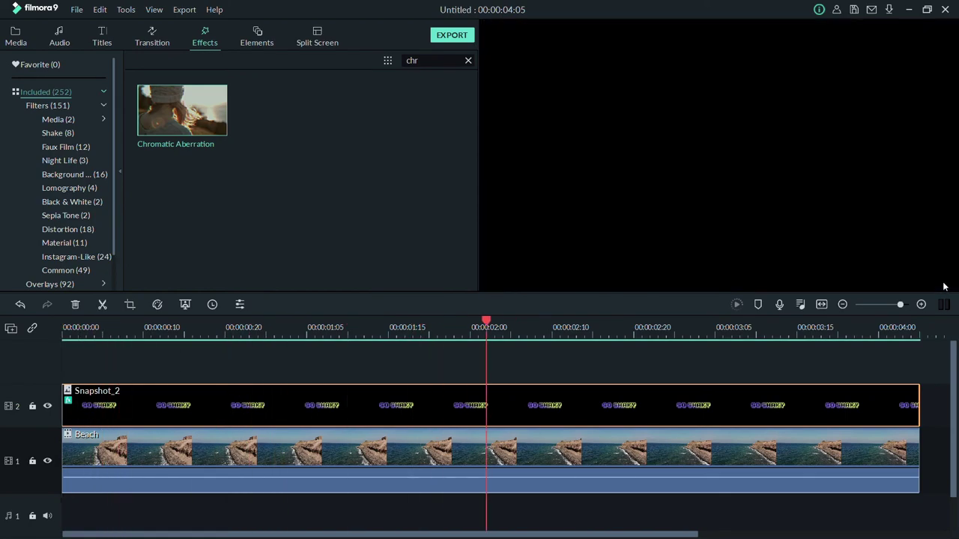